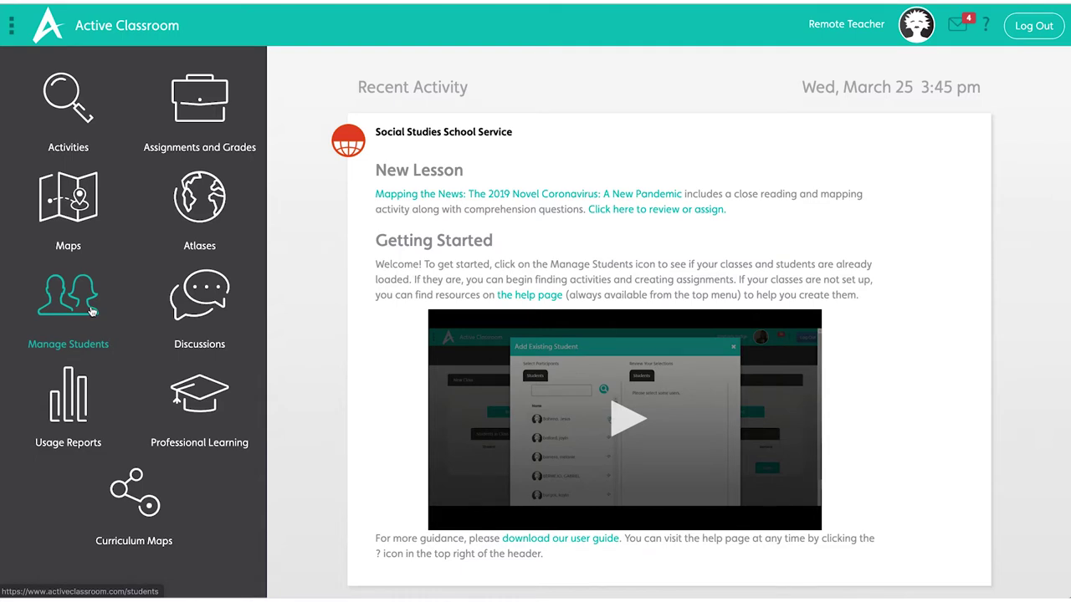
Step: Create a new student class named "Class", save it, and return to the list of classes
click(90, 311)
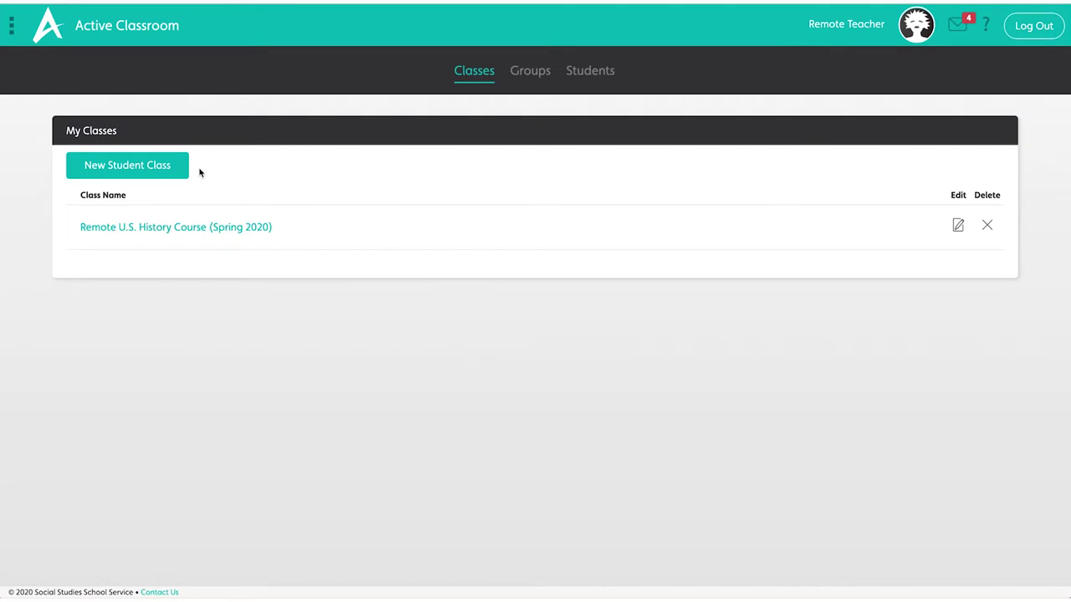
click(173, 170)
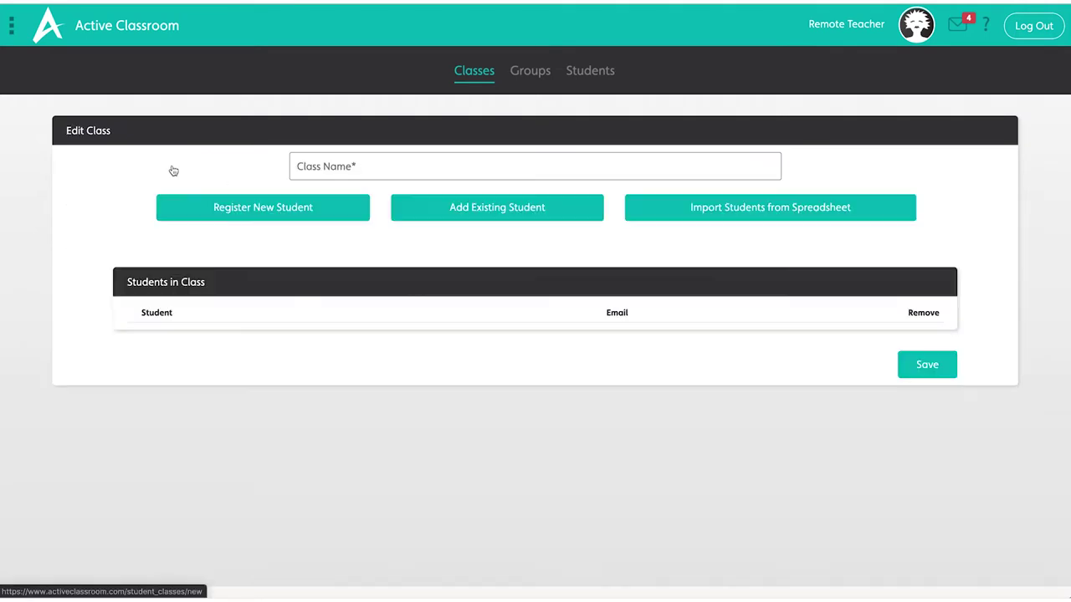
click(342, 171)
text(Class)
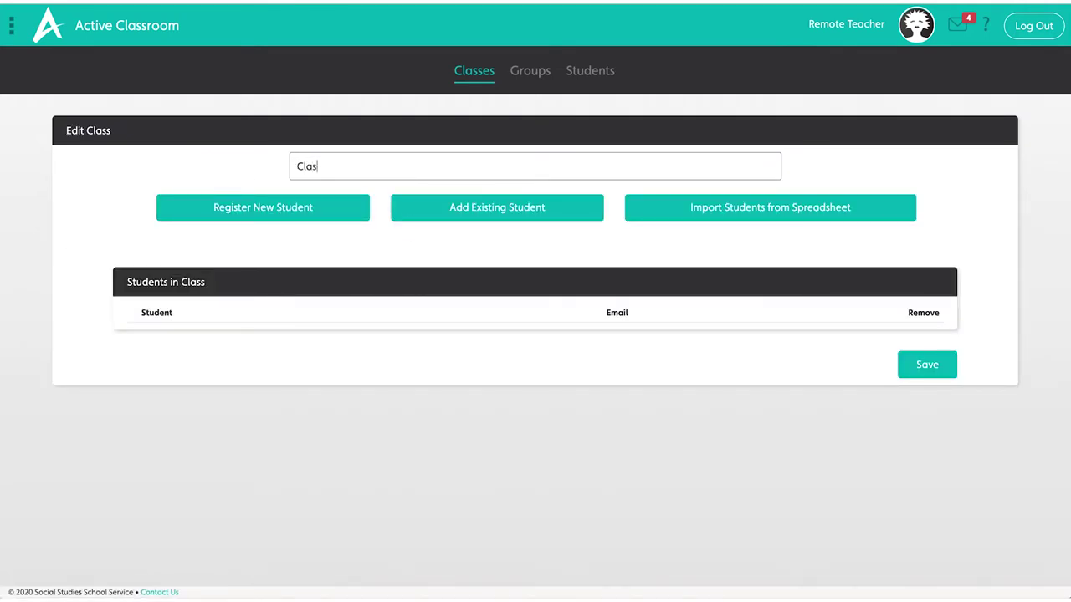
click(906, 362)
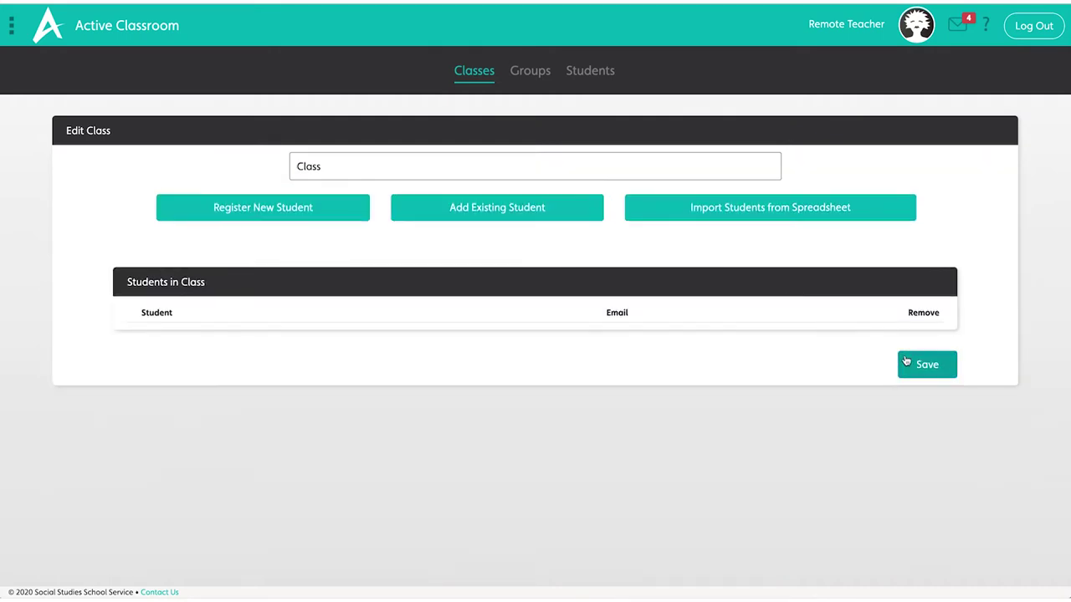
click(482, 77)
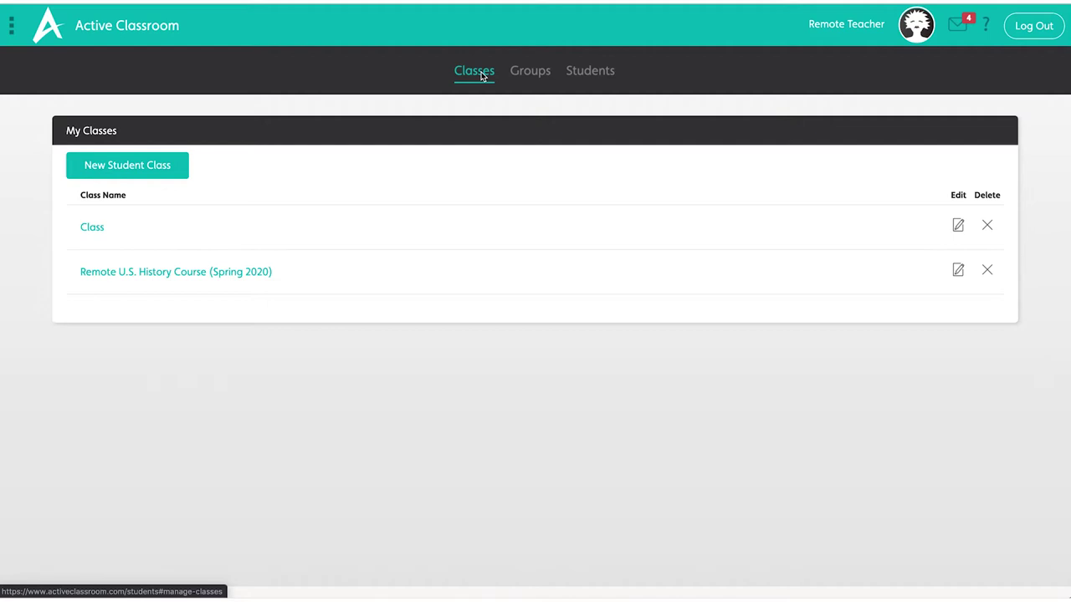
Step: Open the teacher profile from the home page and select the student's registration URL
click(154, 27)
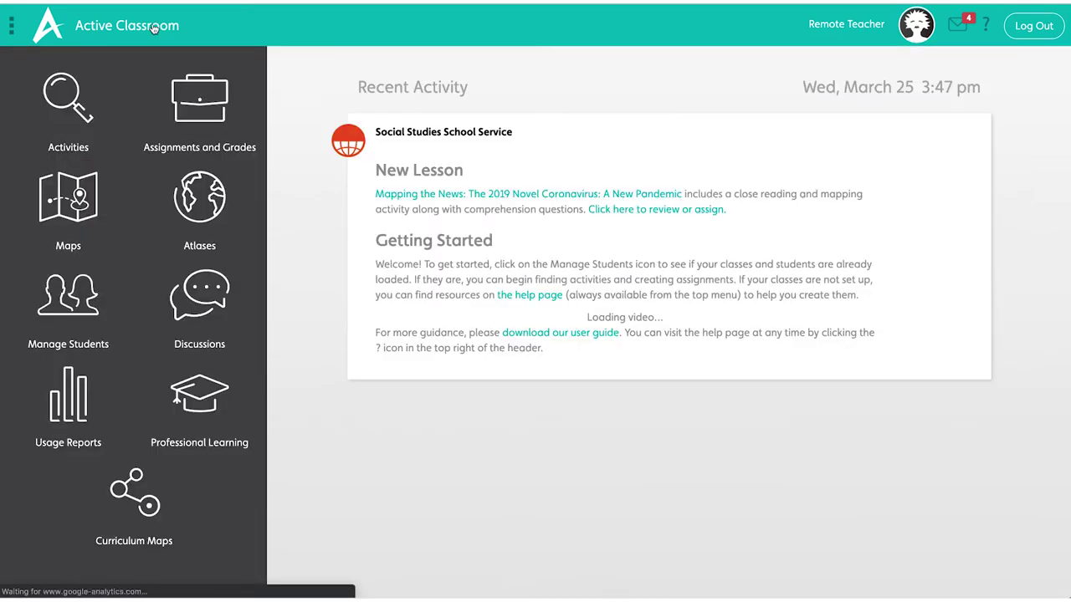
click(853, 31)
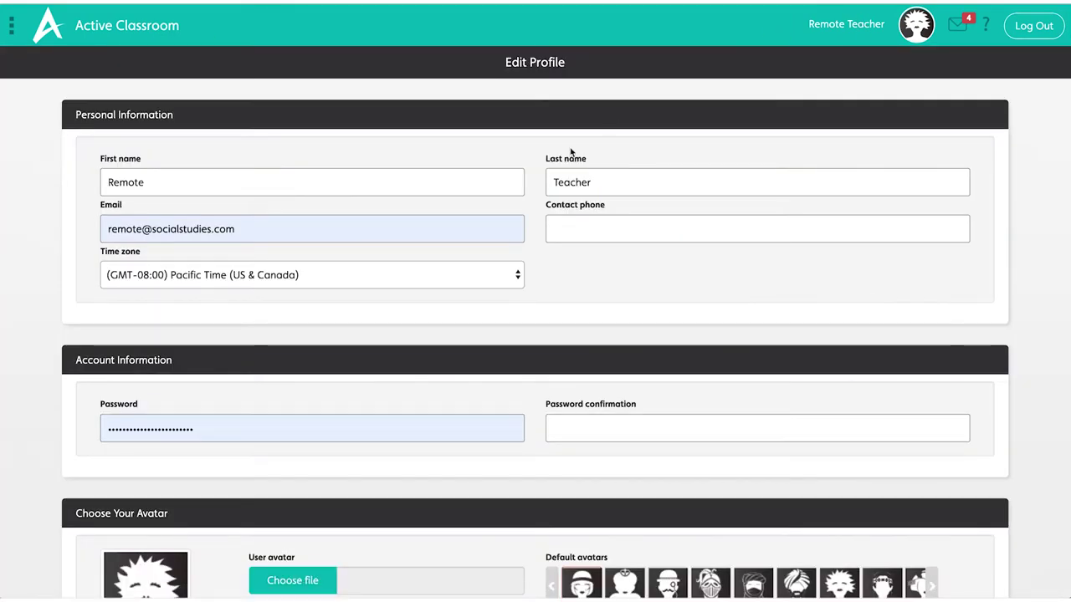
scroll(535, 243, down, 2)
scroll(536, 245, down, 3)
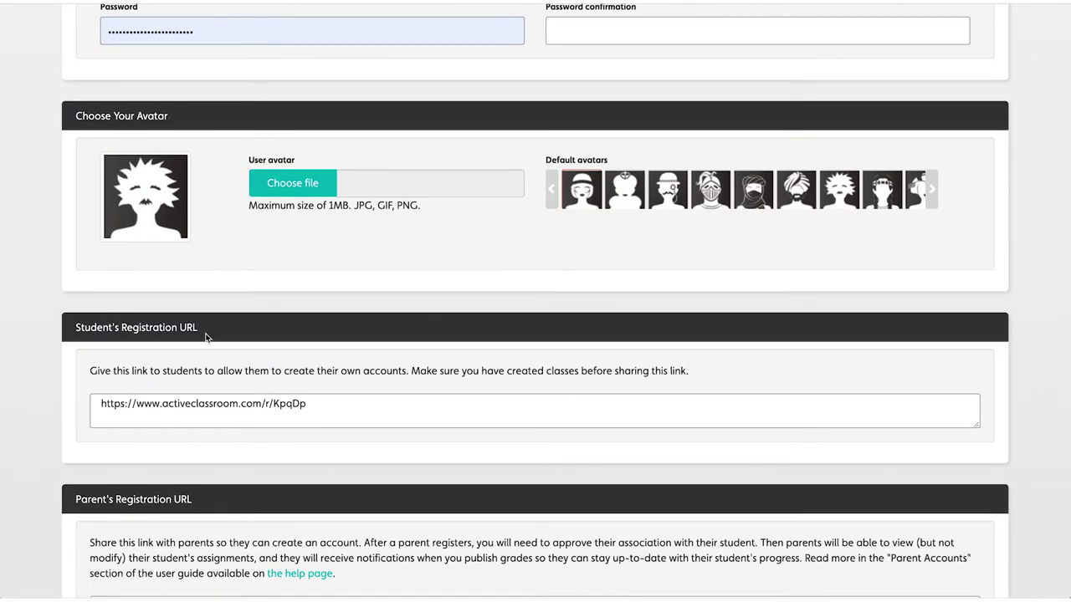
click(311, 409)
drag(311, 409, 209, 391)
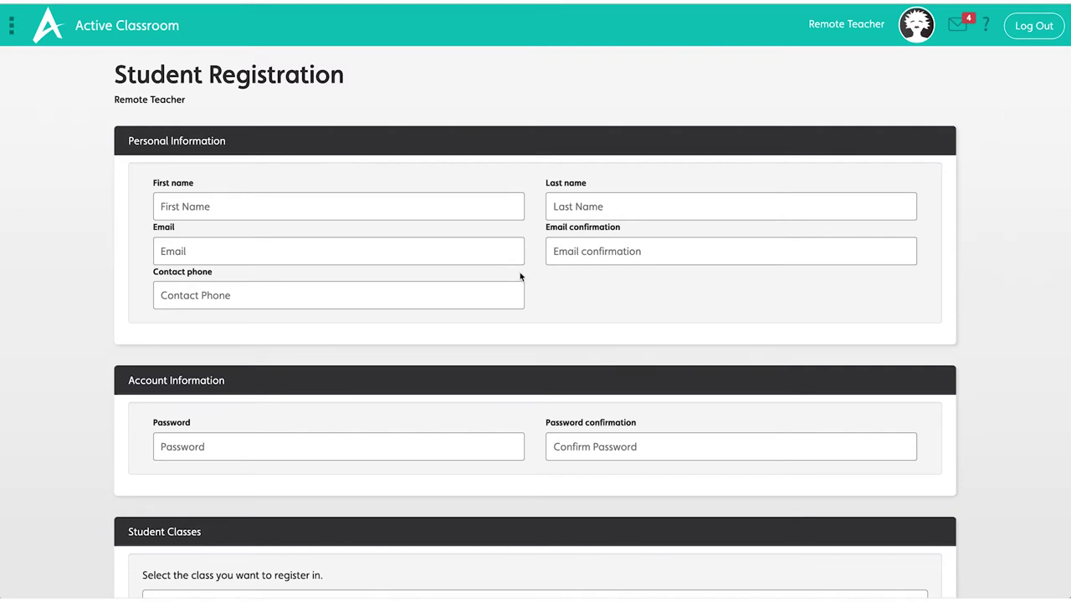
Step: On the student registration page, choose "Class" as the class to register in and agree to the terms of use
scroll(535, 304, down, 3)
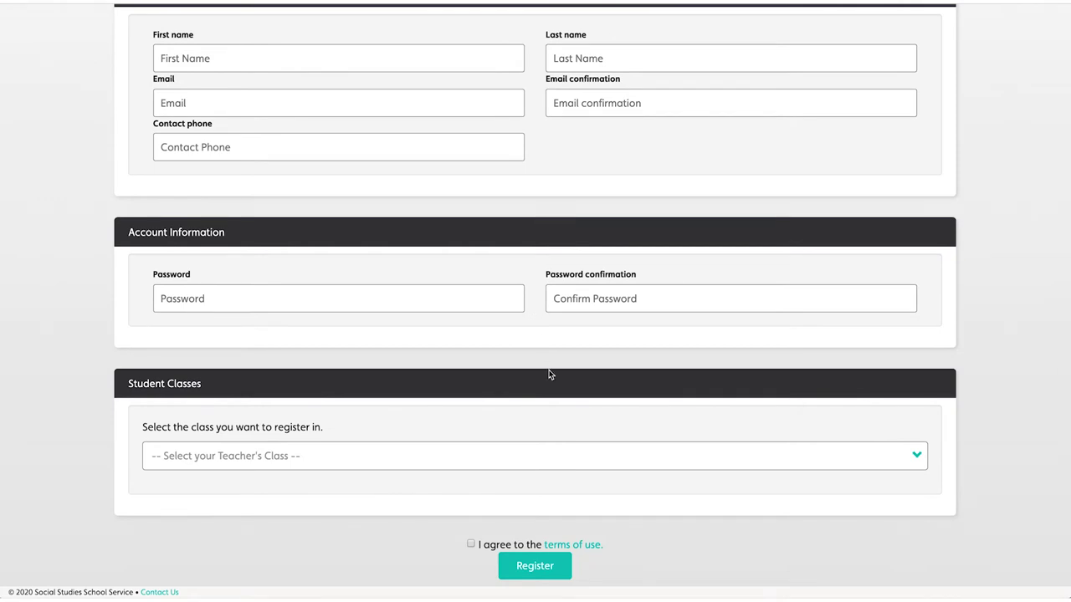
click(526, 470)
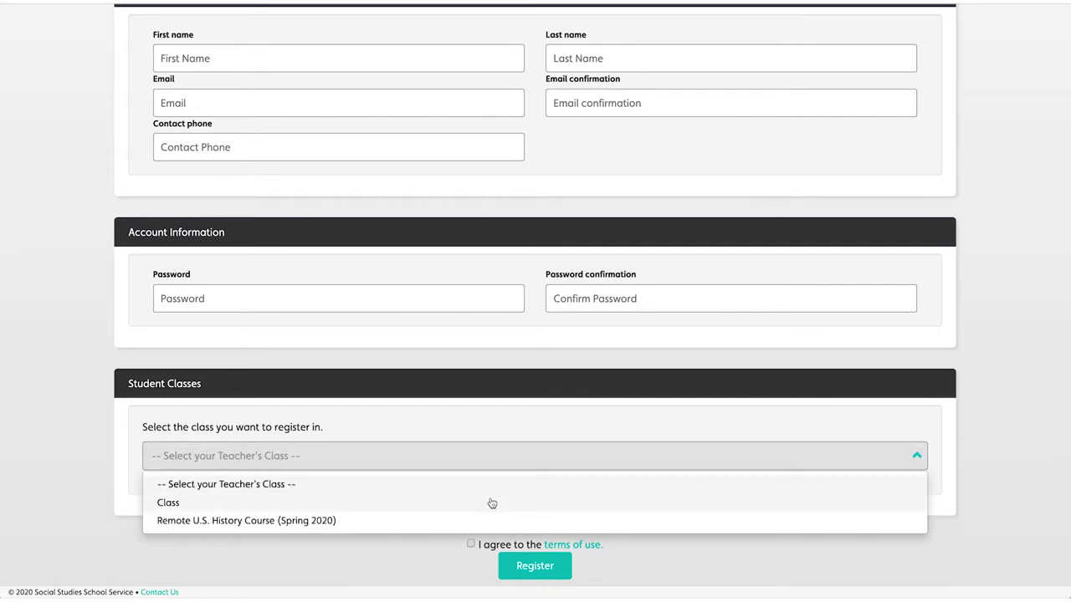
click(448, 505)
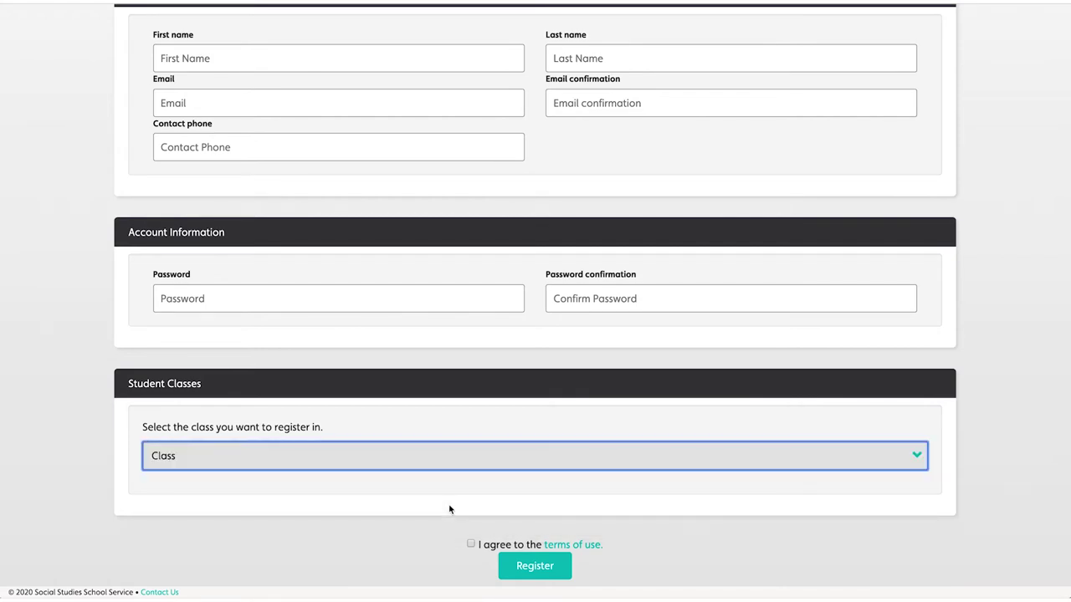
click(470, 545)
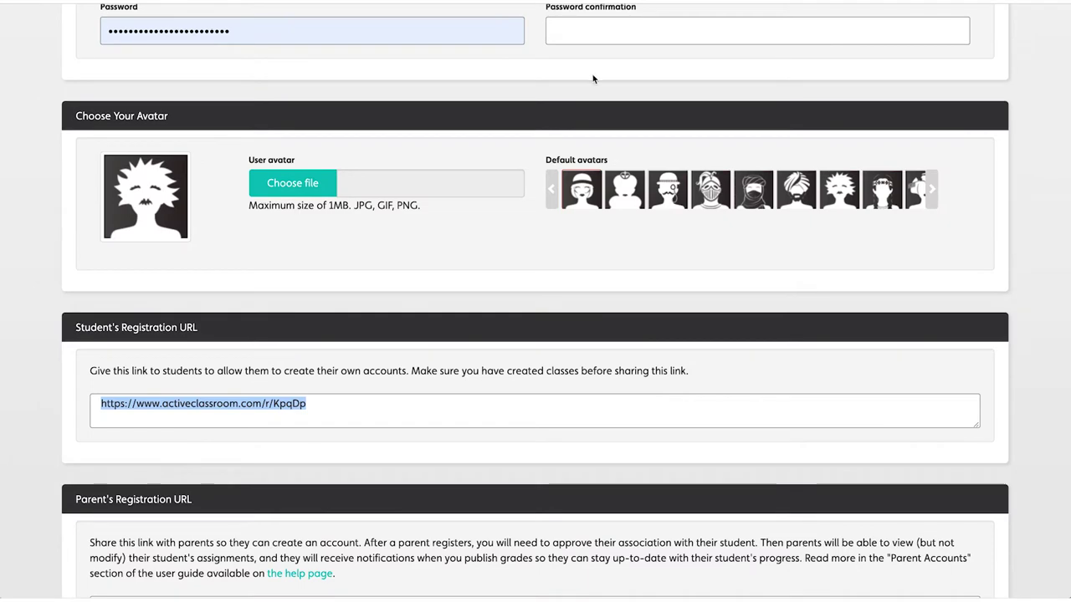
Step: Open the atlas library from the home page and share the Nystrom Desk Atlas with the class "Class"
scroll(593, 76, up, 5)
click(141, 34)
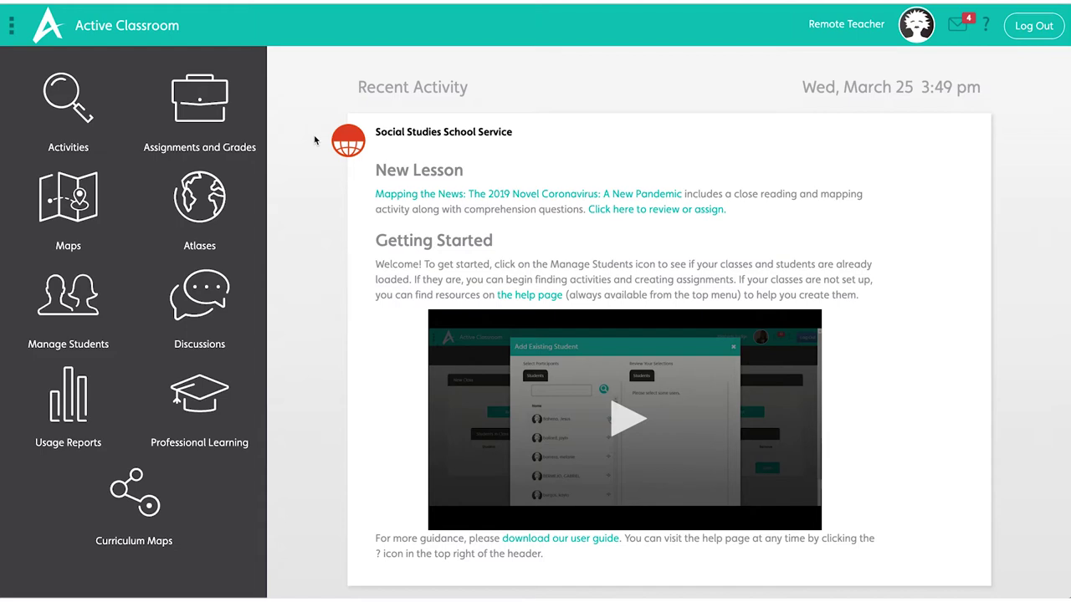
click(207, 206)
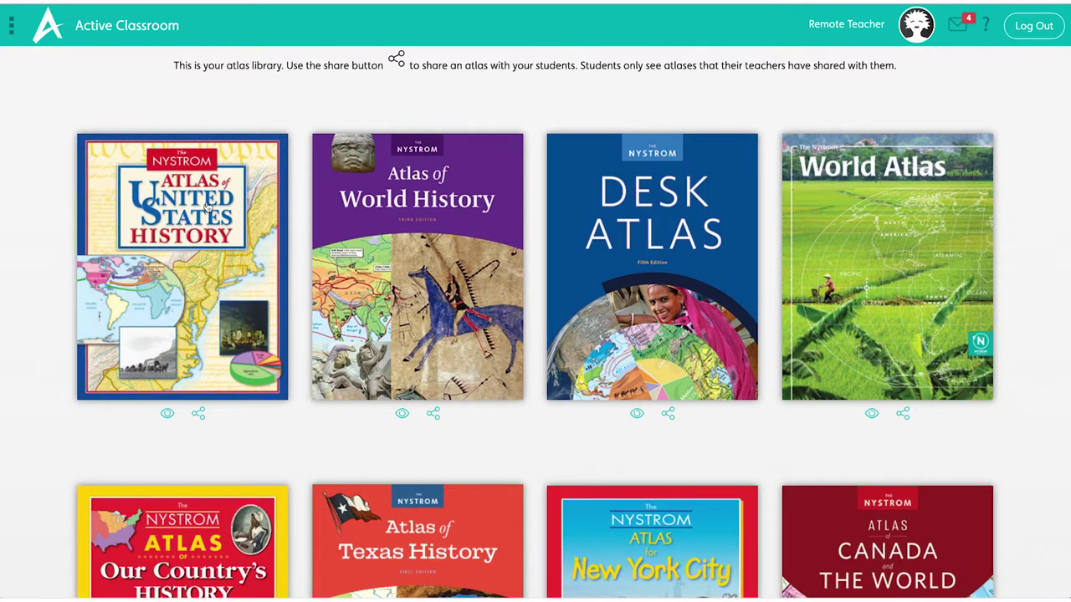
scroll(53, 273, down, 3)
click(669, 415)
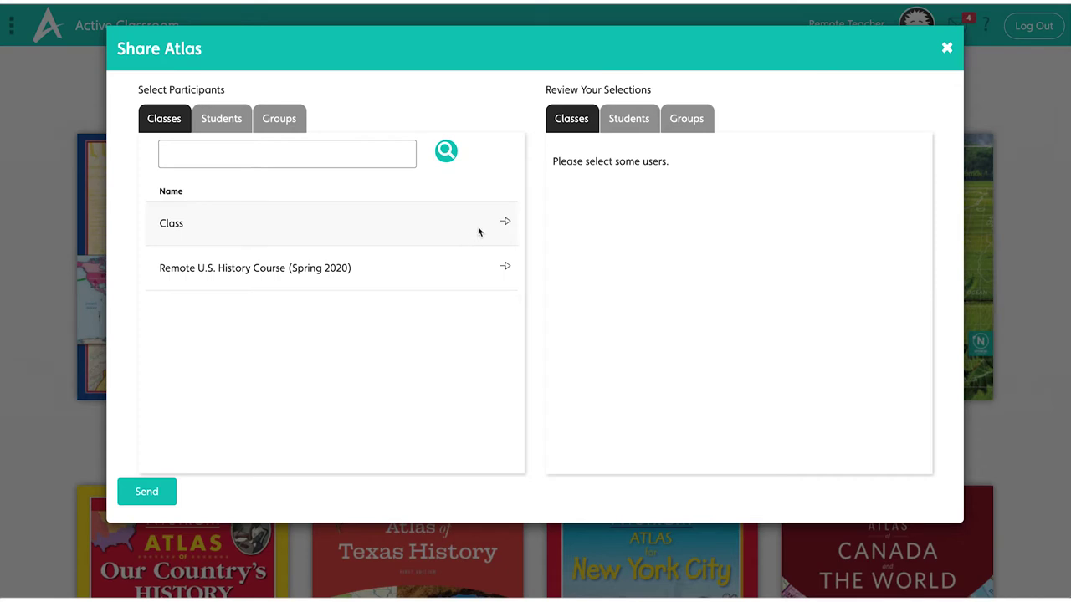
click(505, 222)
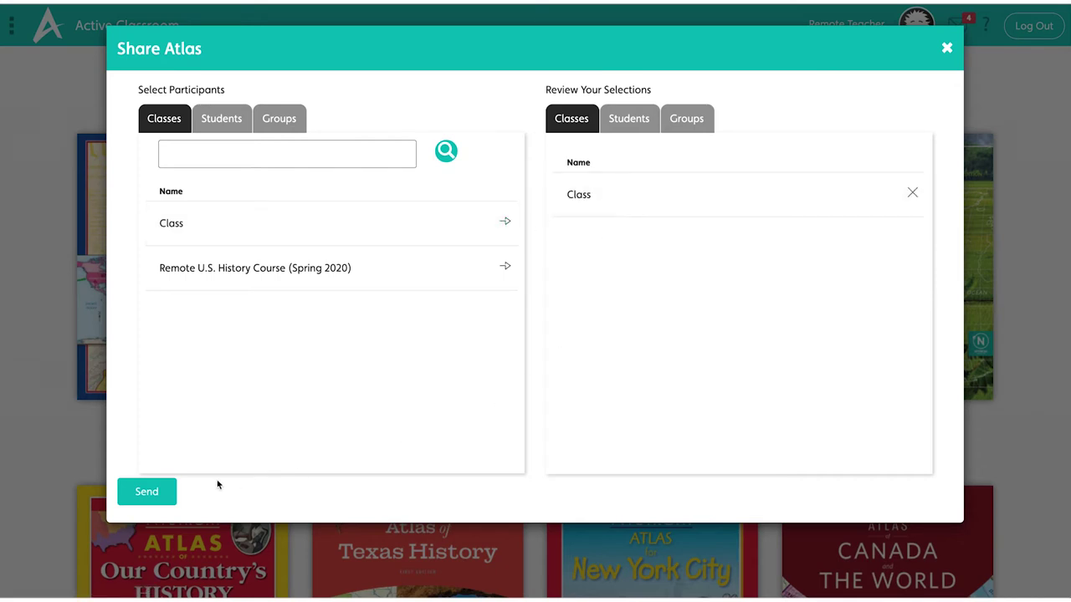
click(158, 495)
click(947, 50)
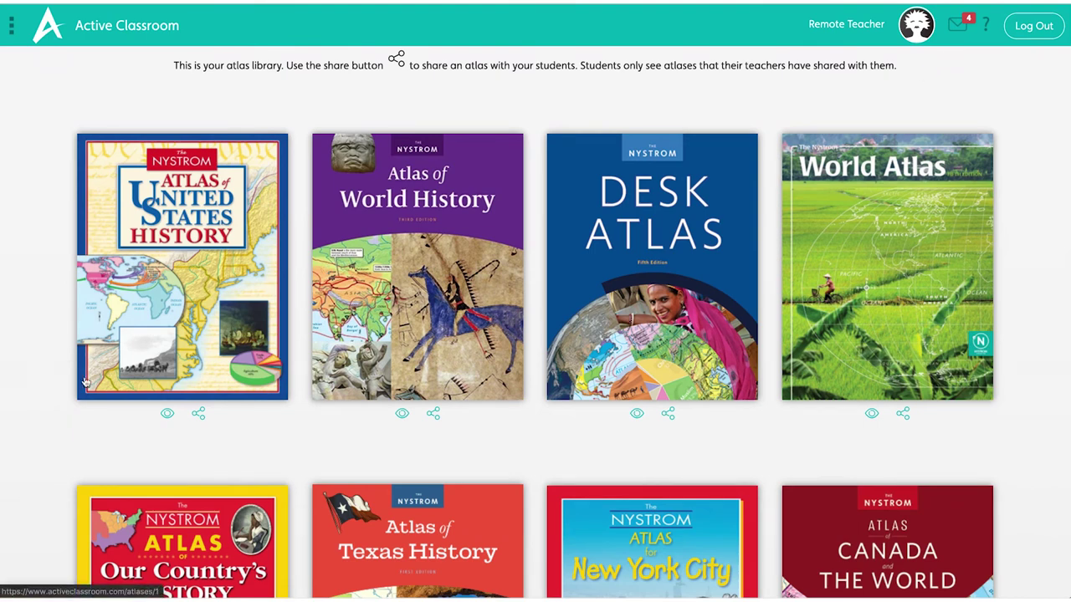
Step: View the Nystrom Atlas of United States History, page through its opening spreads, and search it for 45
click(168, 416)
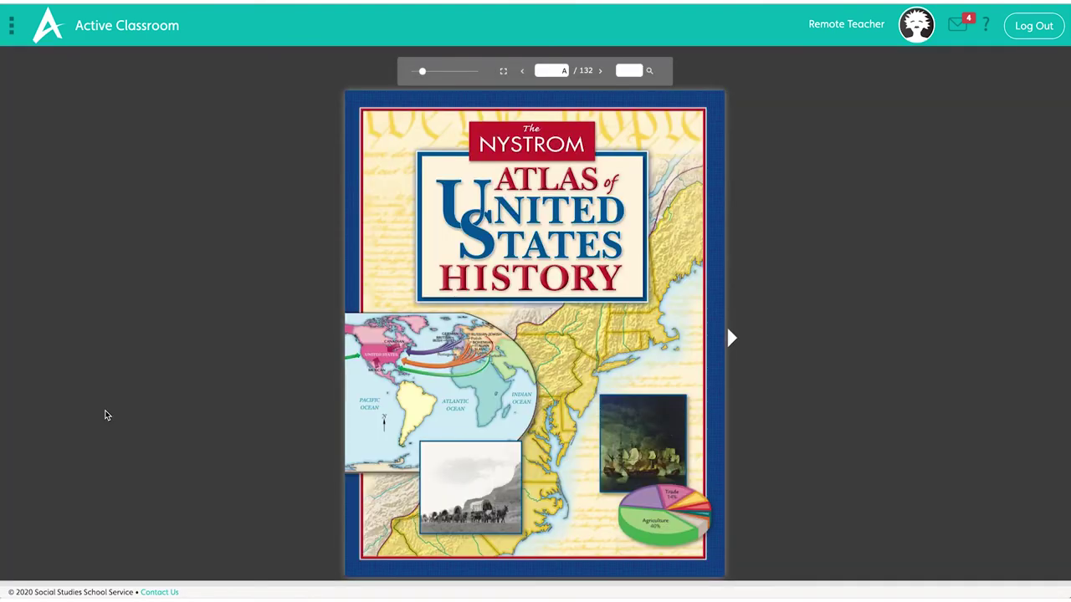
click(728, 338)
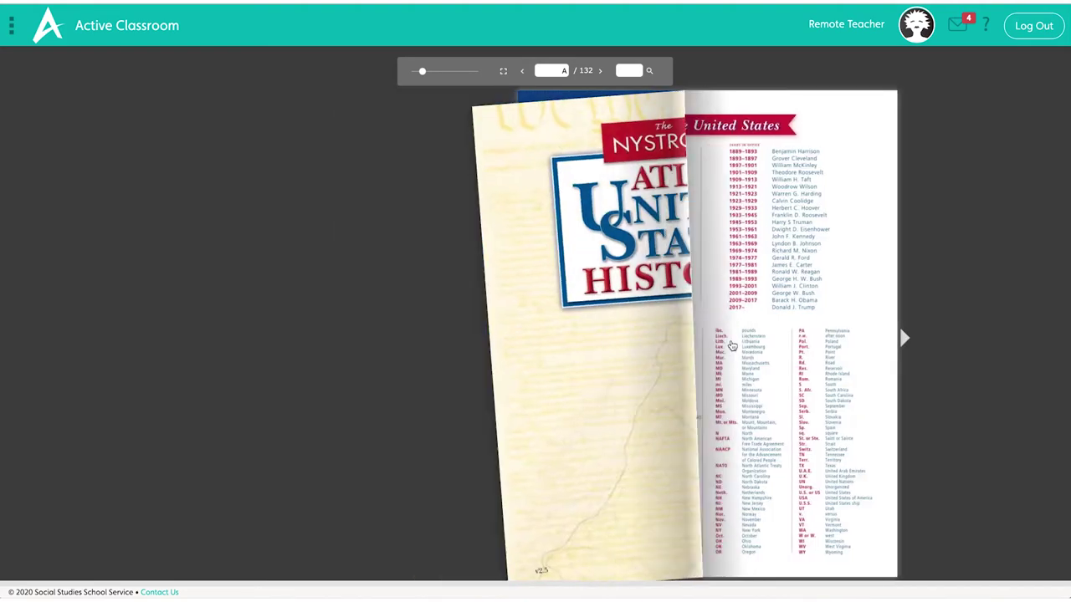
click(921, 339)
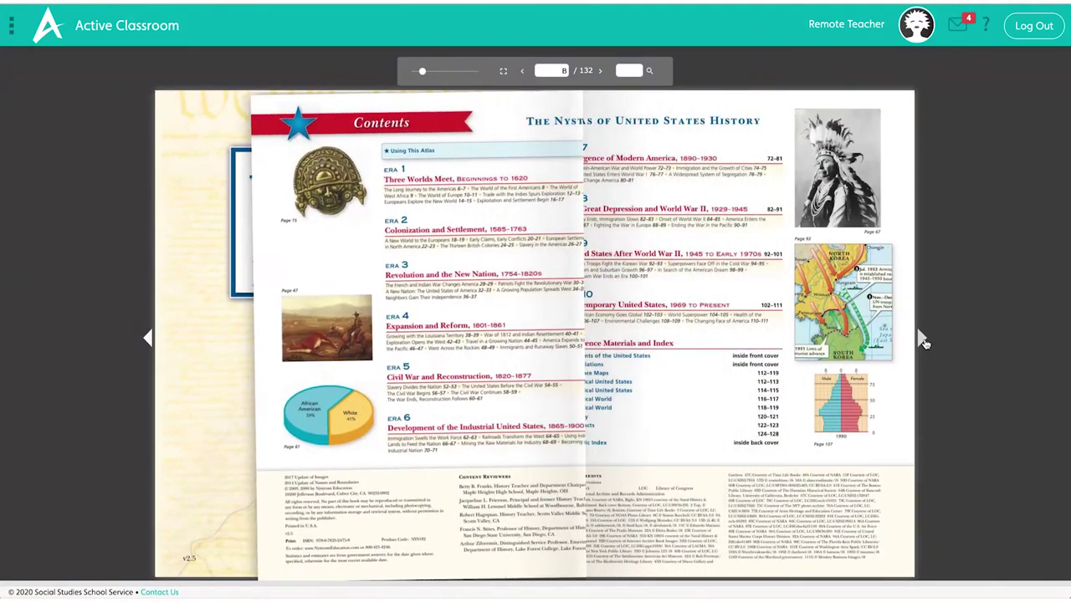
click(921, 339)
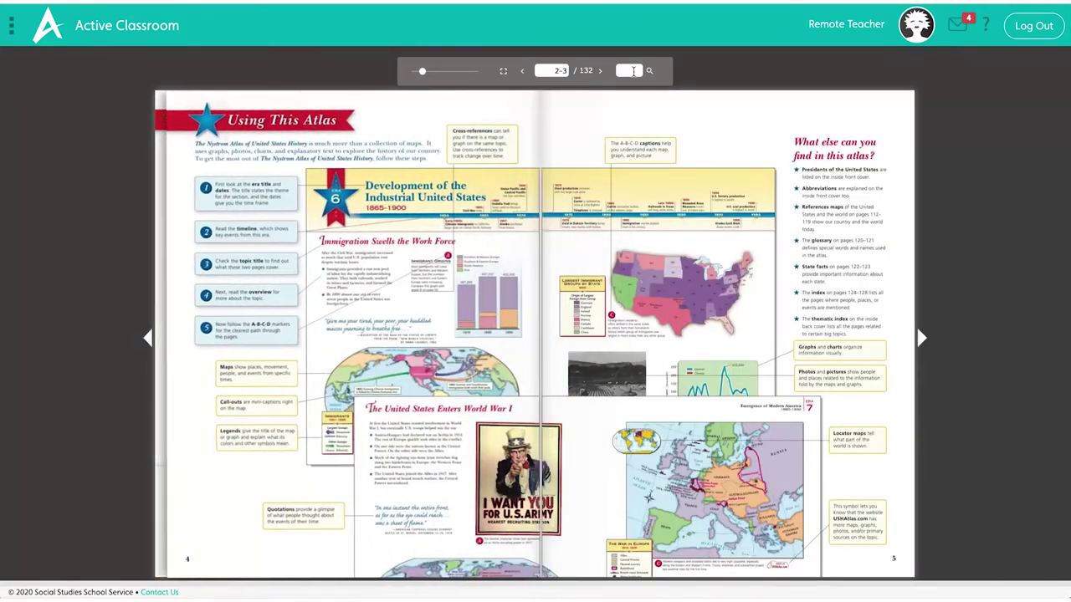
click(628, 70)
text(45)
key(Return)
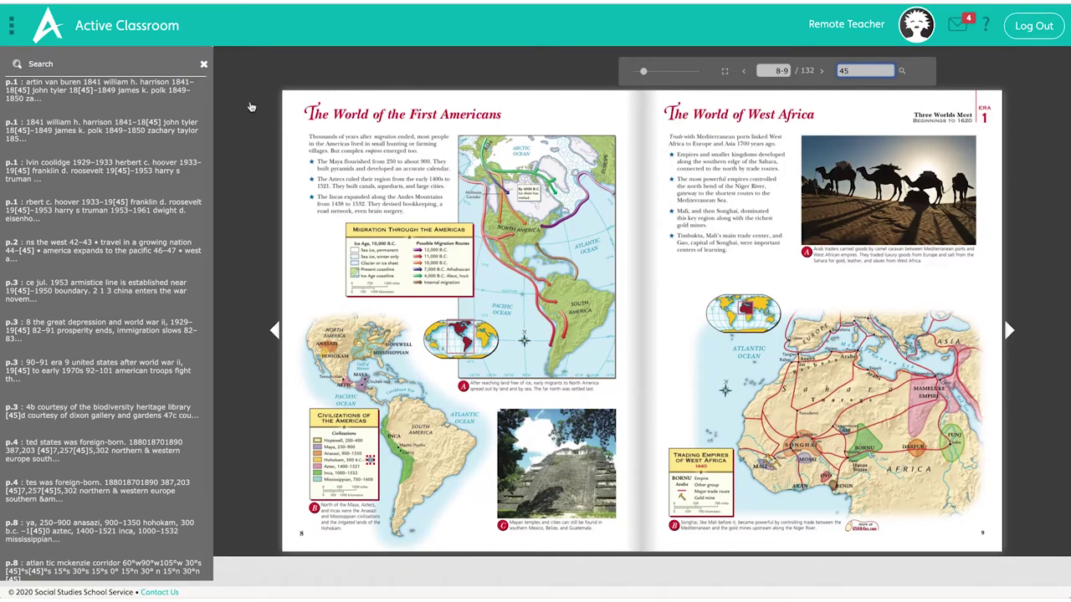
Step: Go to Maps from the home page and load the Land Cover map of North America from the Secondary collection
click(132, 26)
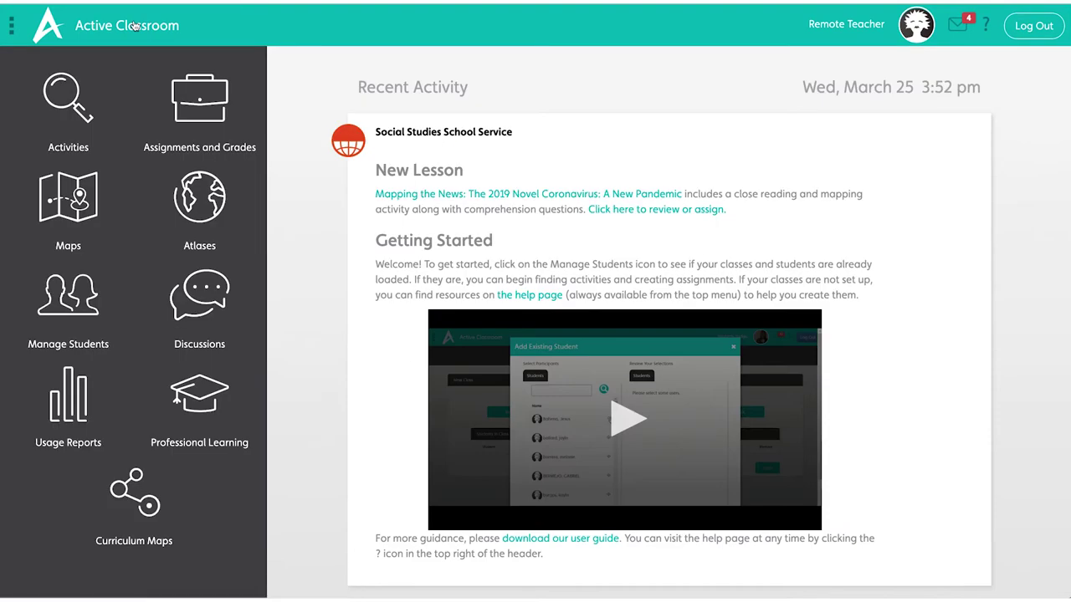
click(85, 193)
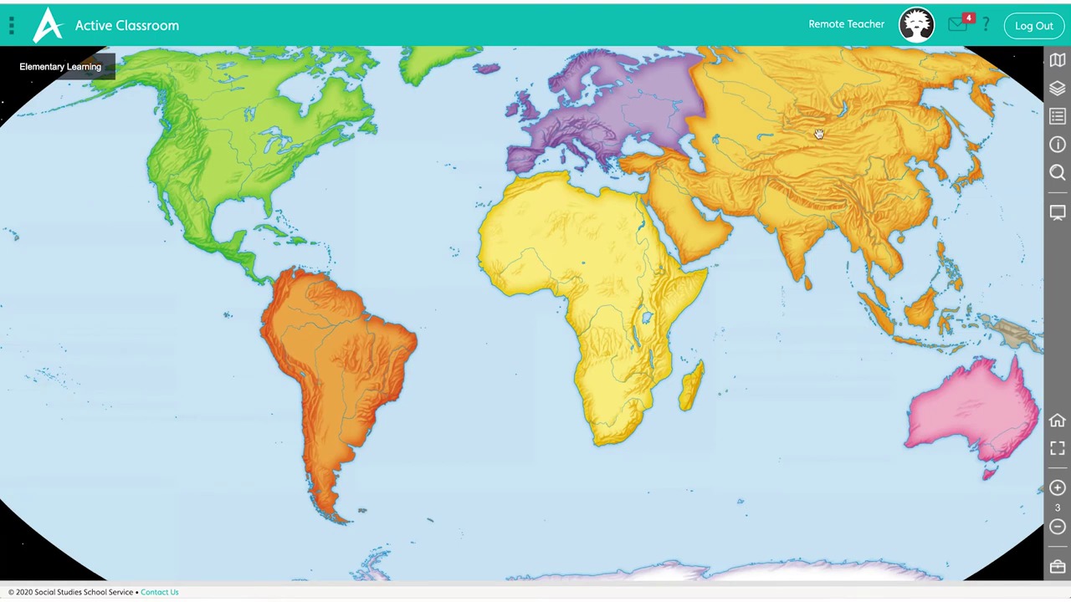
click(1057, 65)
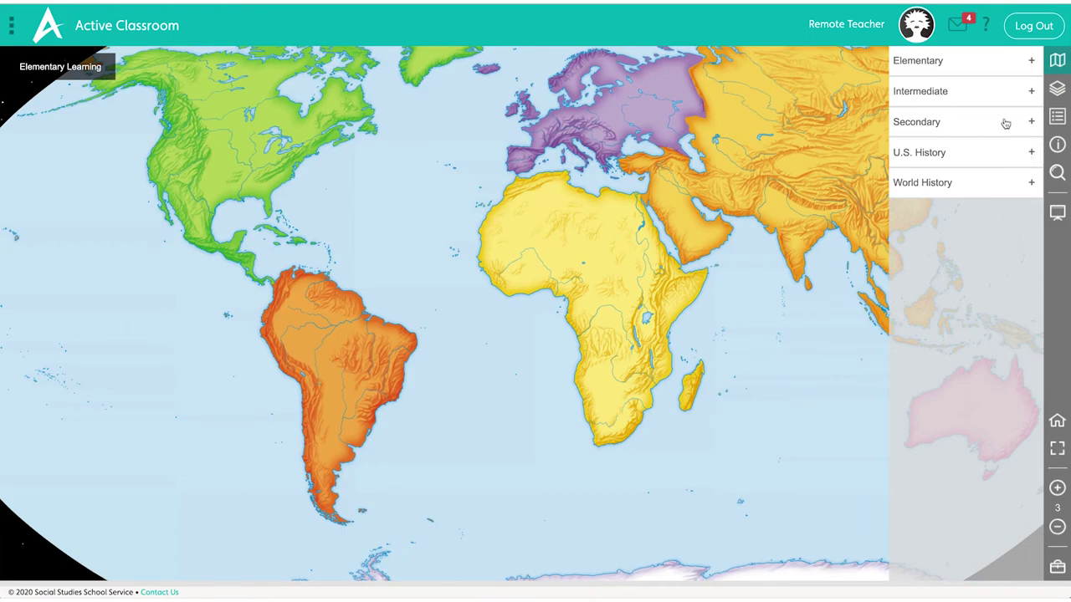
click(1005, 123)
scroll(970, 180, down, 5)
click(970, 179)
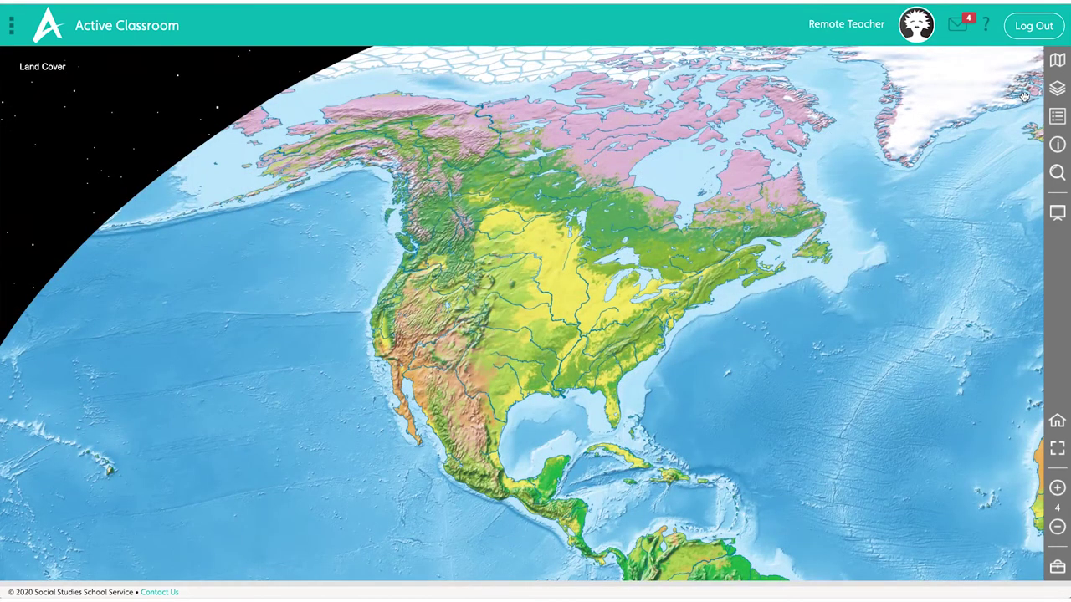
Step: Turn on the Political Features layer and place a wheat sheaf marker on the central United States
click(1056, 88)
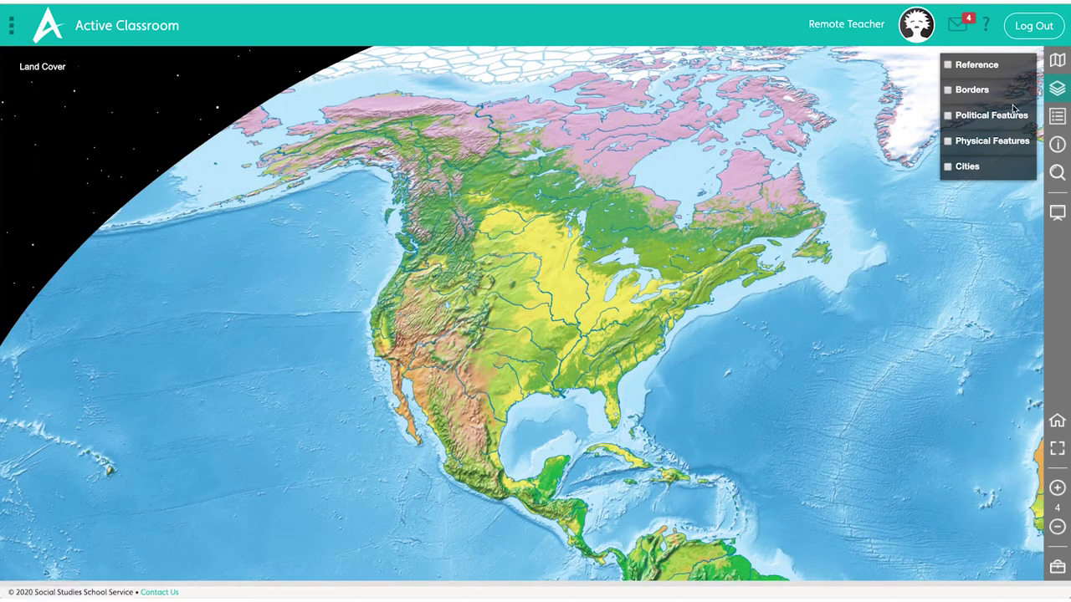
click(1015, 116)
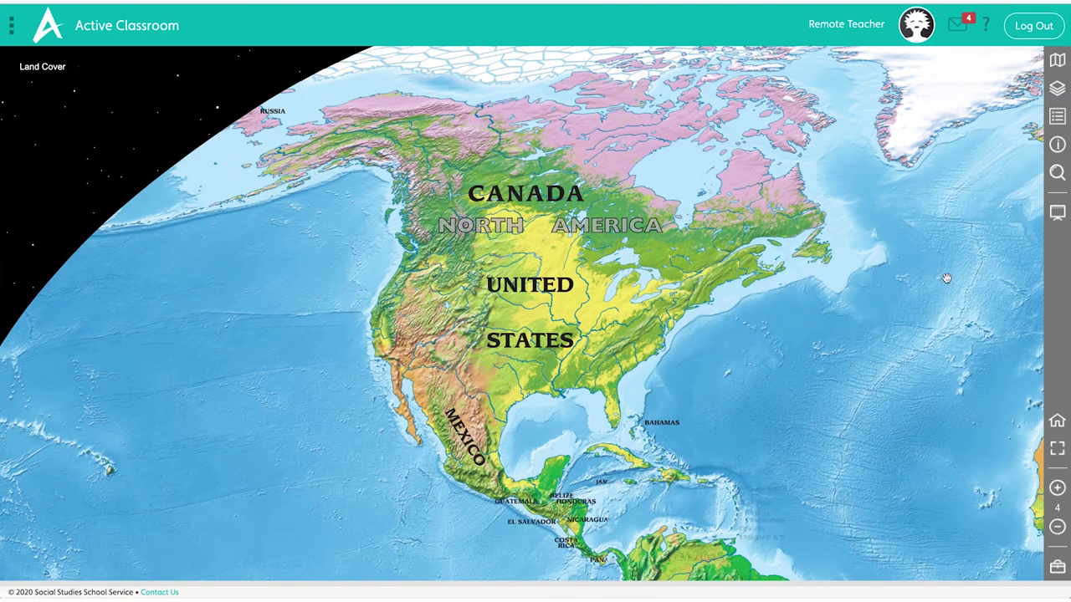
click(1058, 572)
click(968, 555)
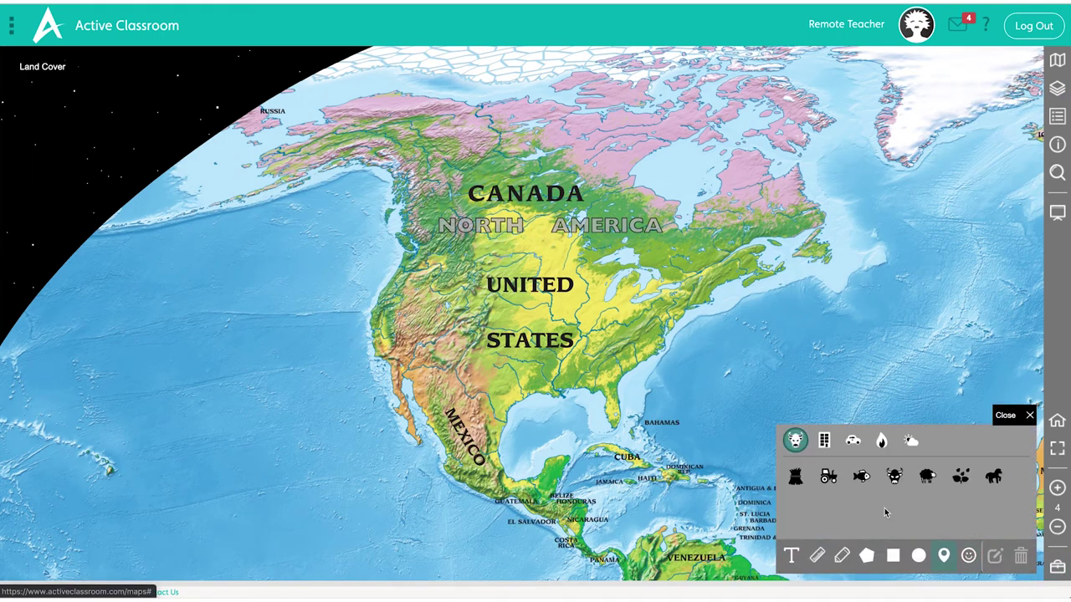
click(524, 321)
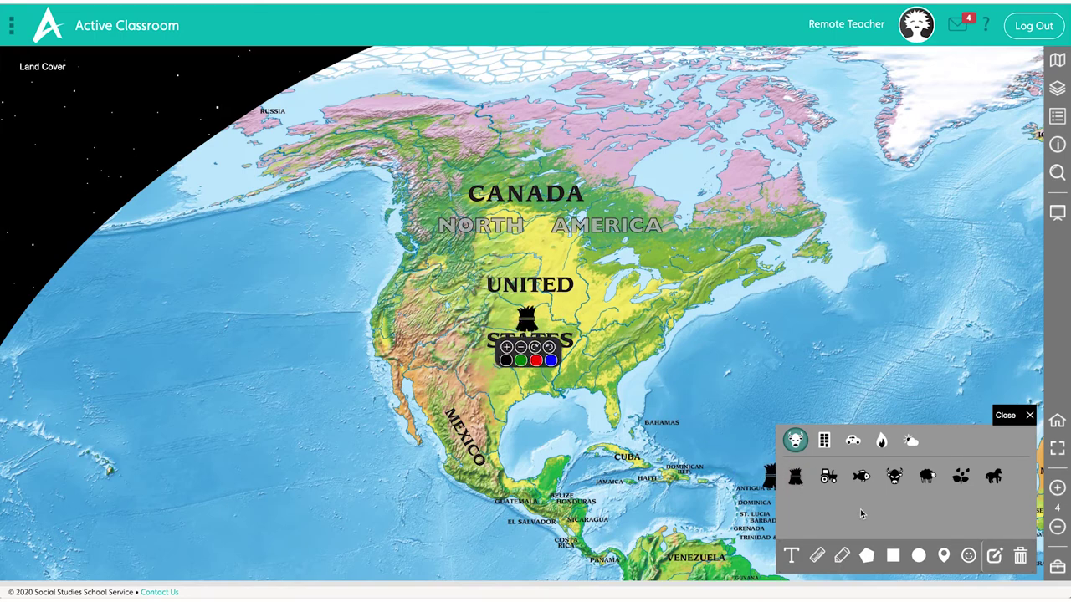
click(1026, 415)
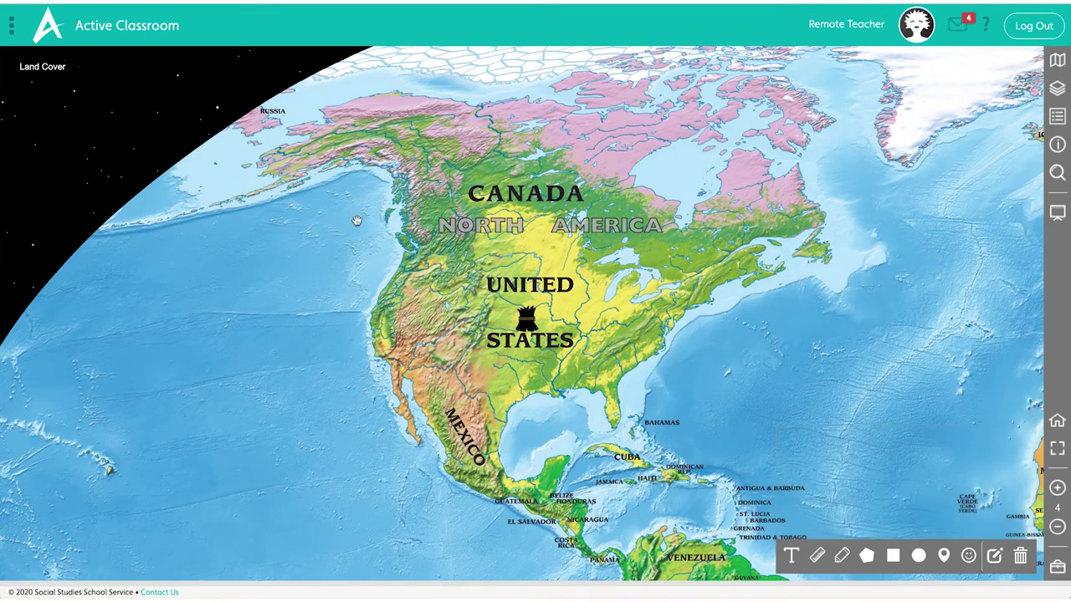
Step: Return to the home page and open the Sociology course from the curriculum maps
click(119, 26)
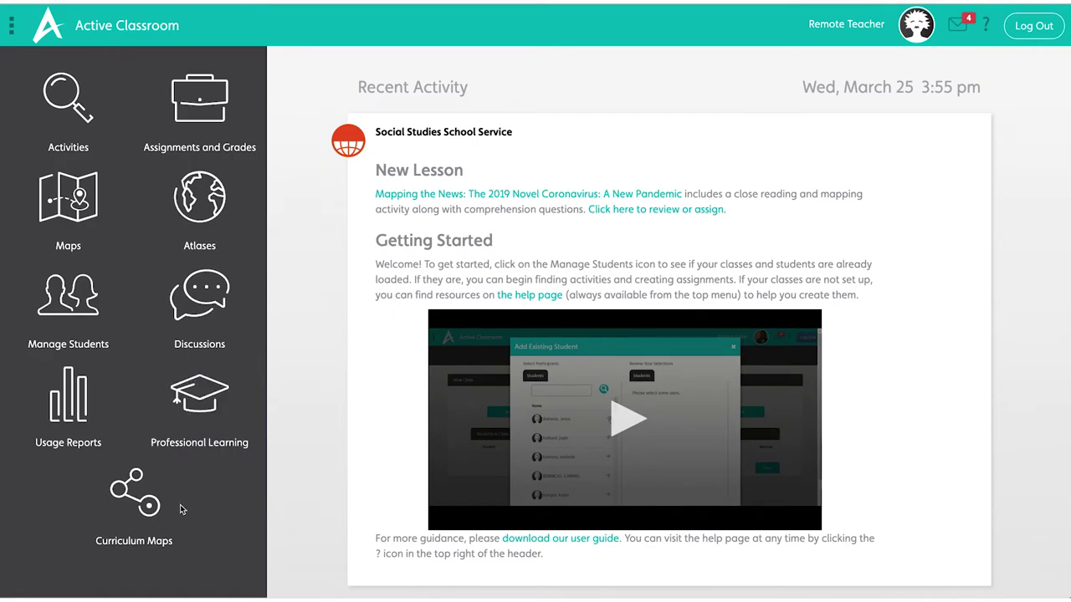
click(145, 515)
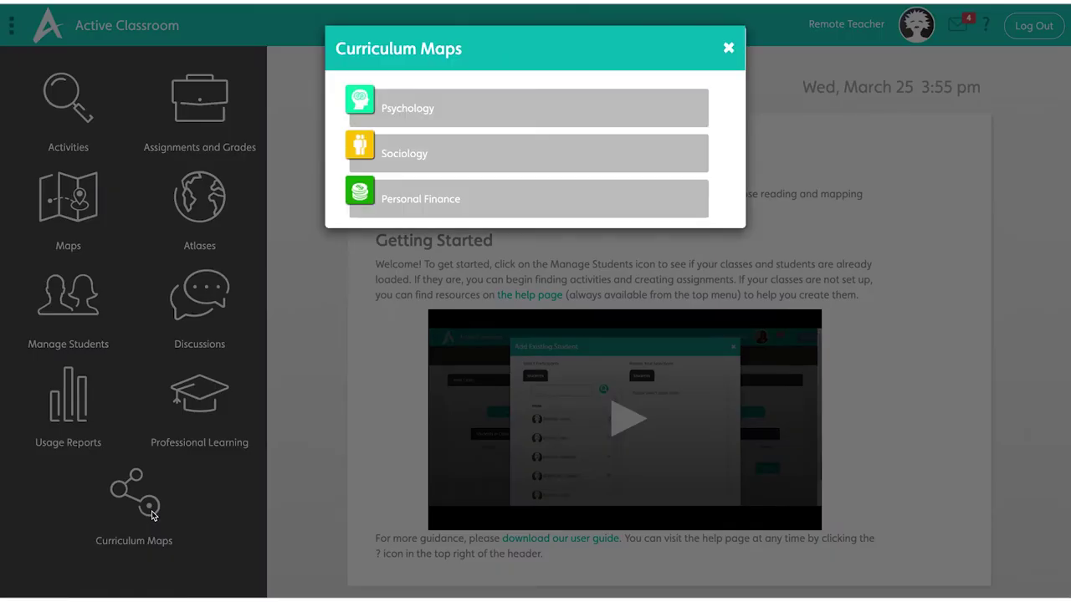
click(594, 159)
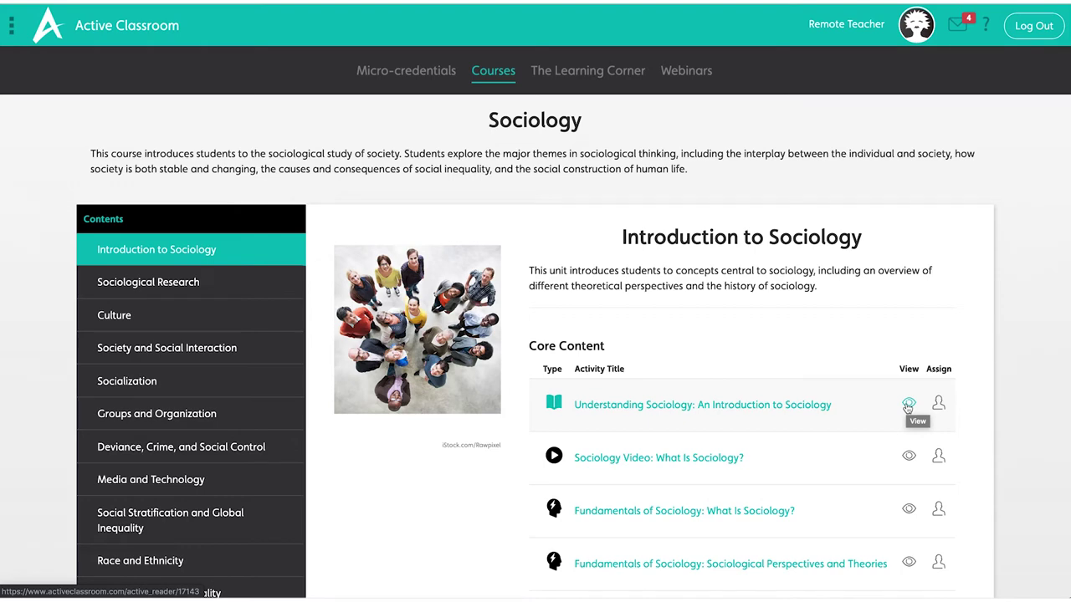
Step: Assign Understanding Sociology: An Introduction to Sociology to the class named Class, viewing its highlight options before saving the assignment
click(939, 407)
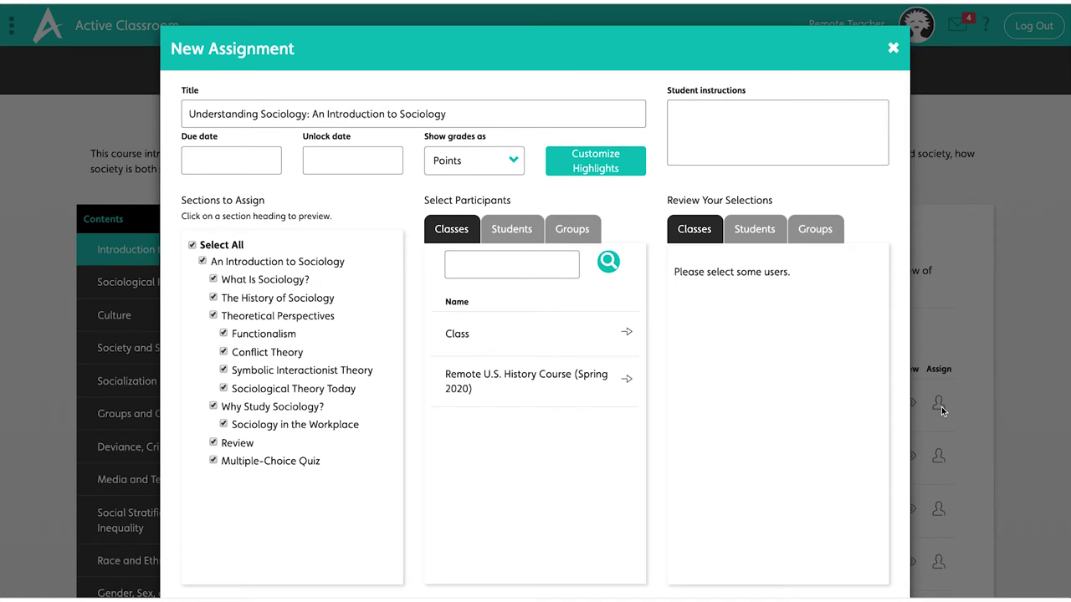
click(628, 334)
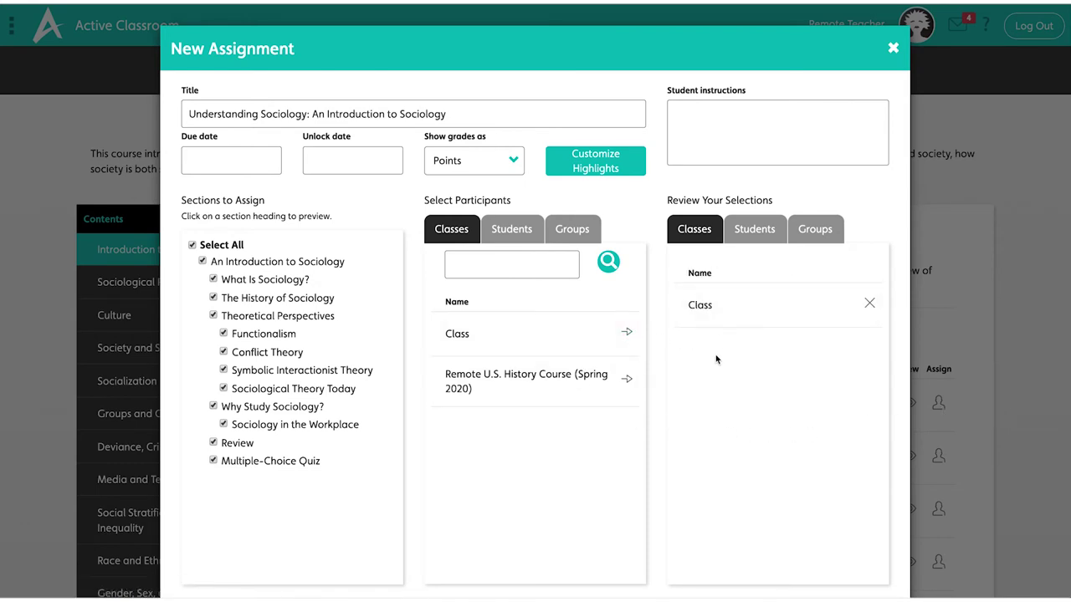
click(595, 169)
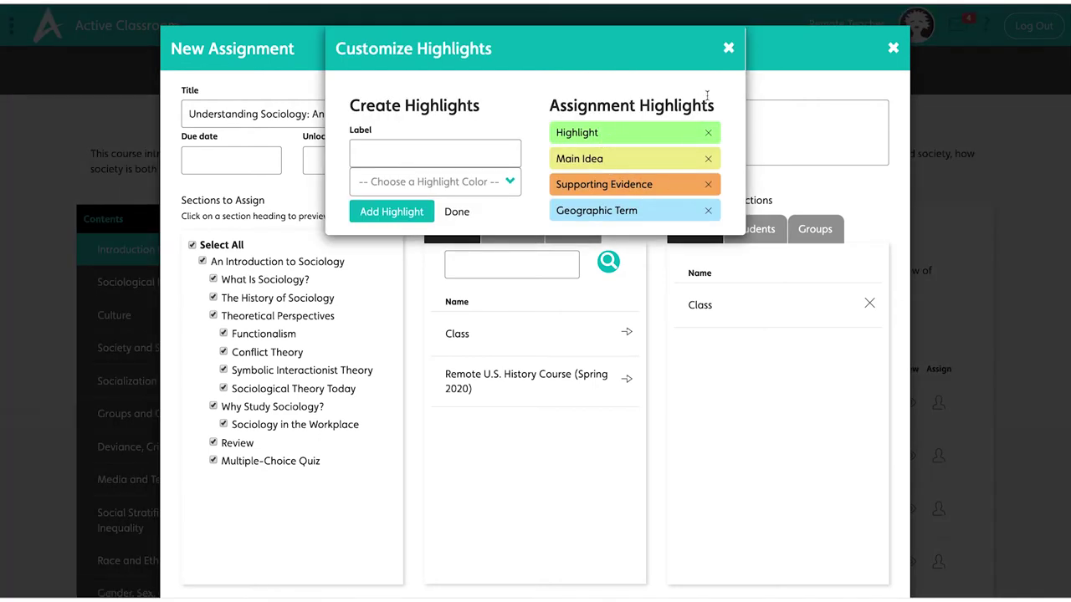
click(728, 50)
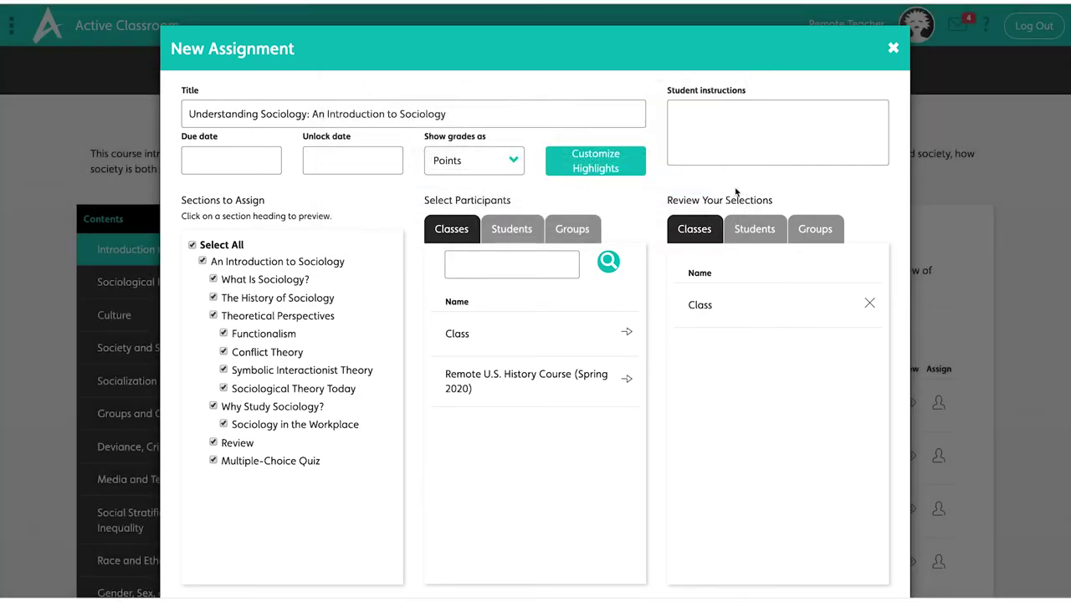
scroll(691, 380, down, 2)
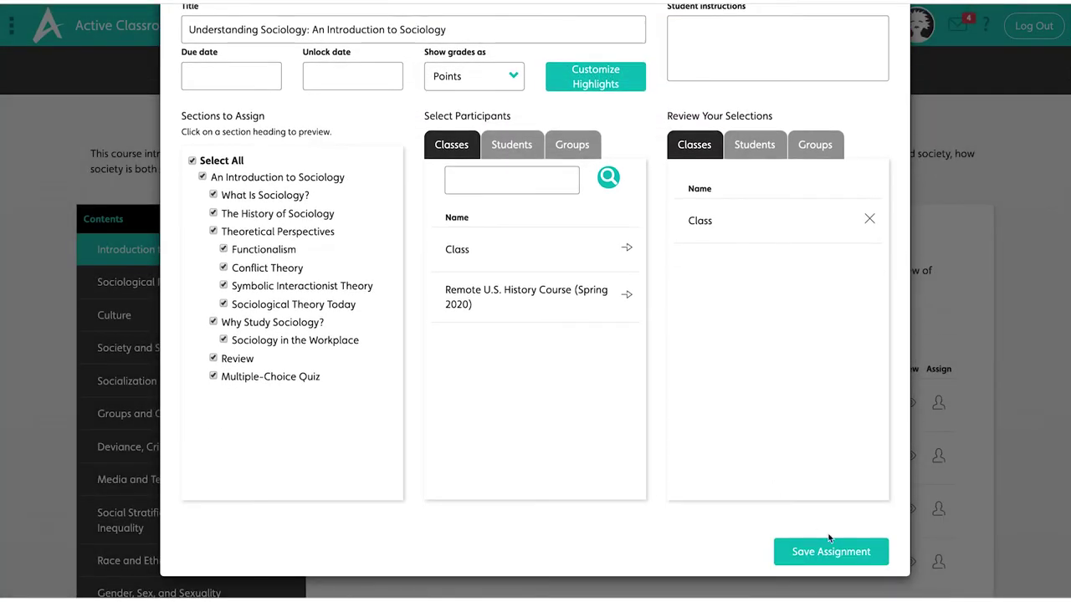
click(833, 564)
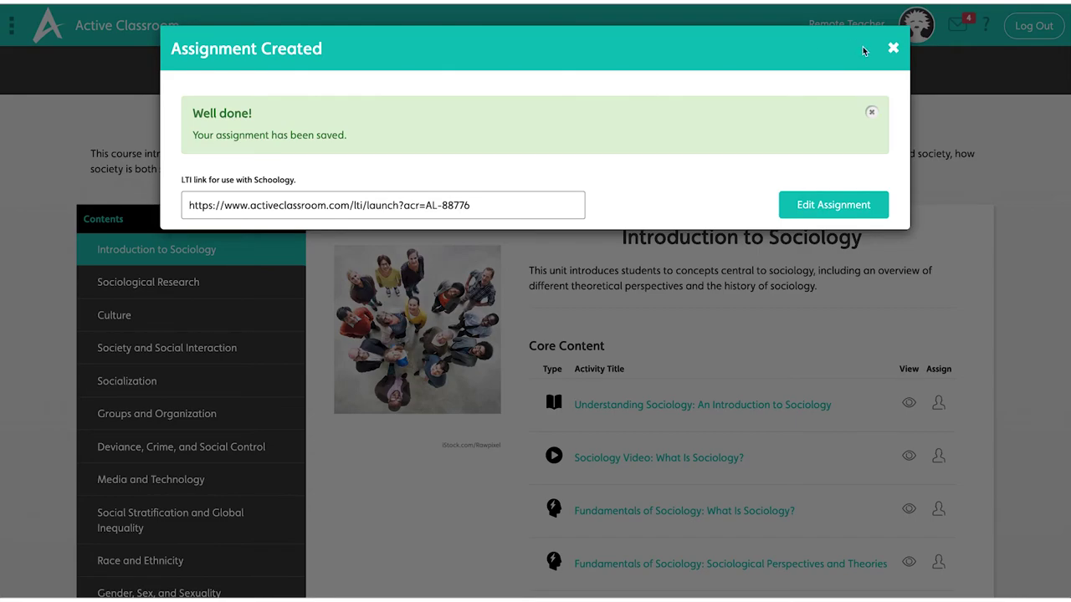
click(893, 48)
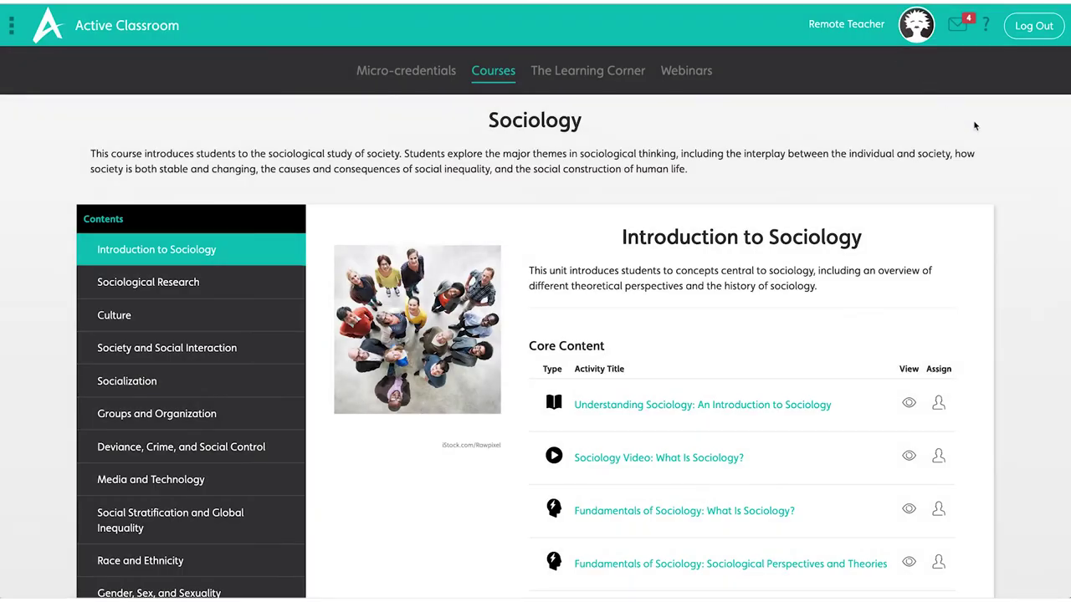
Step: Go to Activities from the home page and search the activity library for john locke
click(153, 31)
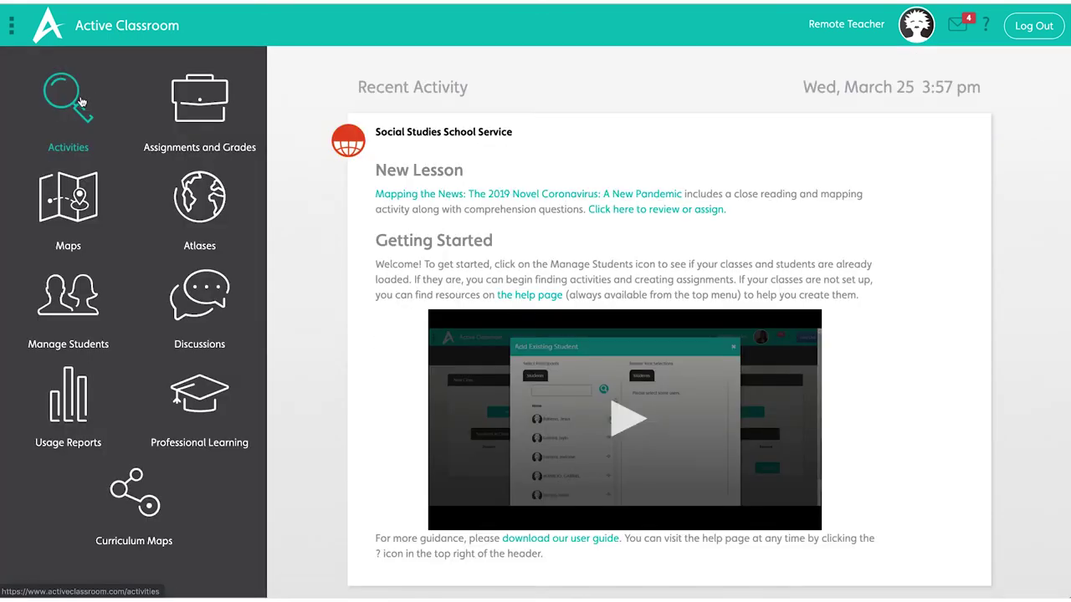
click(81, 102)
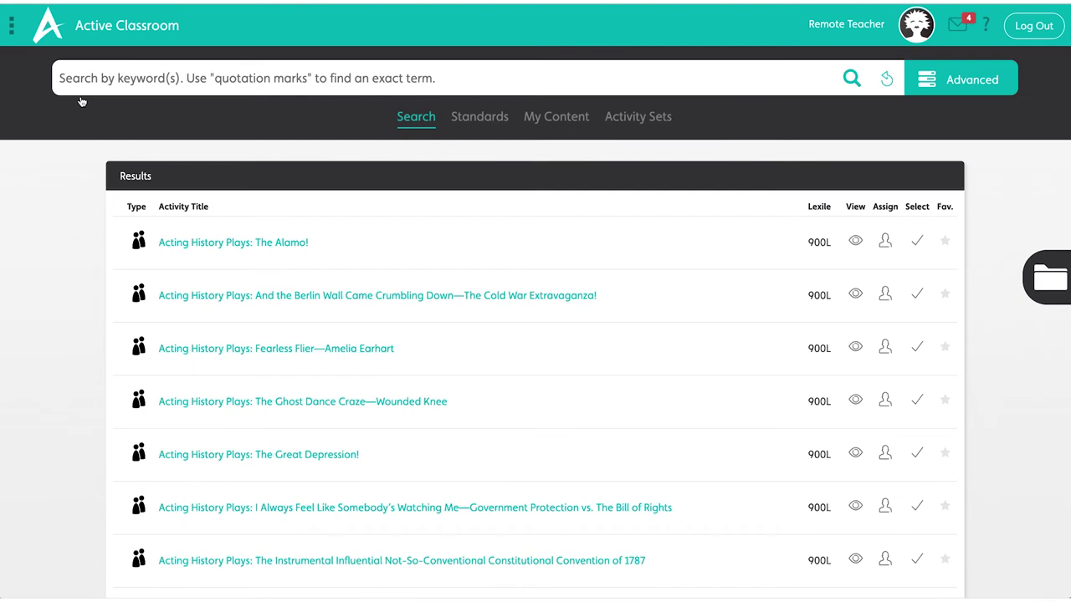
click(182, 83)
text(john l)
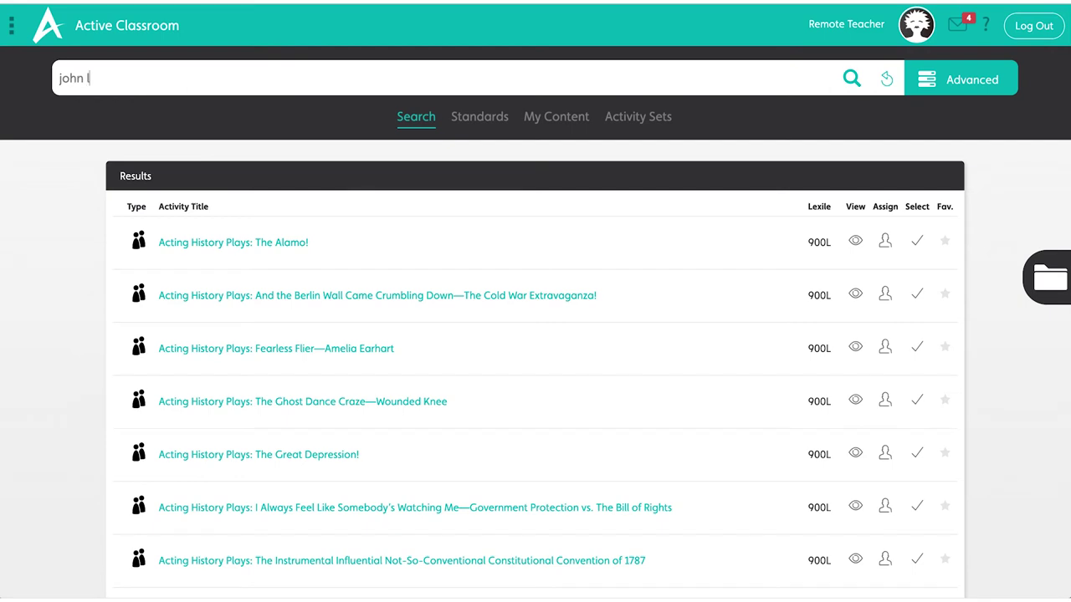
text(ocke)
key(Return)
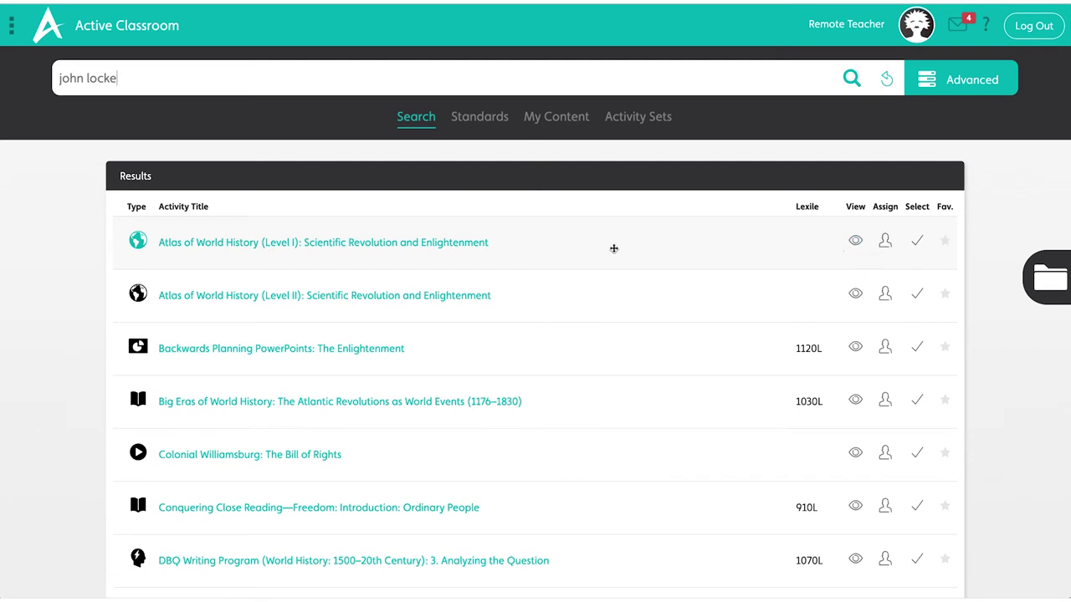
Step: Examine the standards correlation options for state, grade and standard type, plus the advanced search filters
click(498, 125)
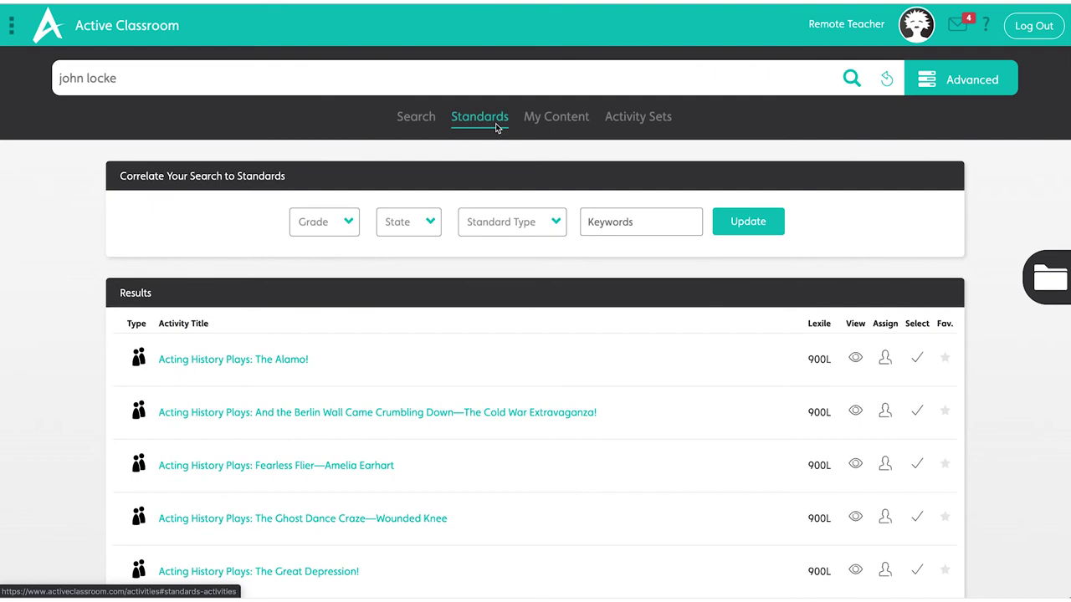
click(425, 220)
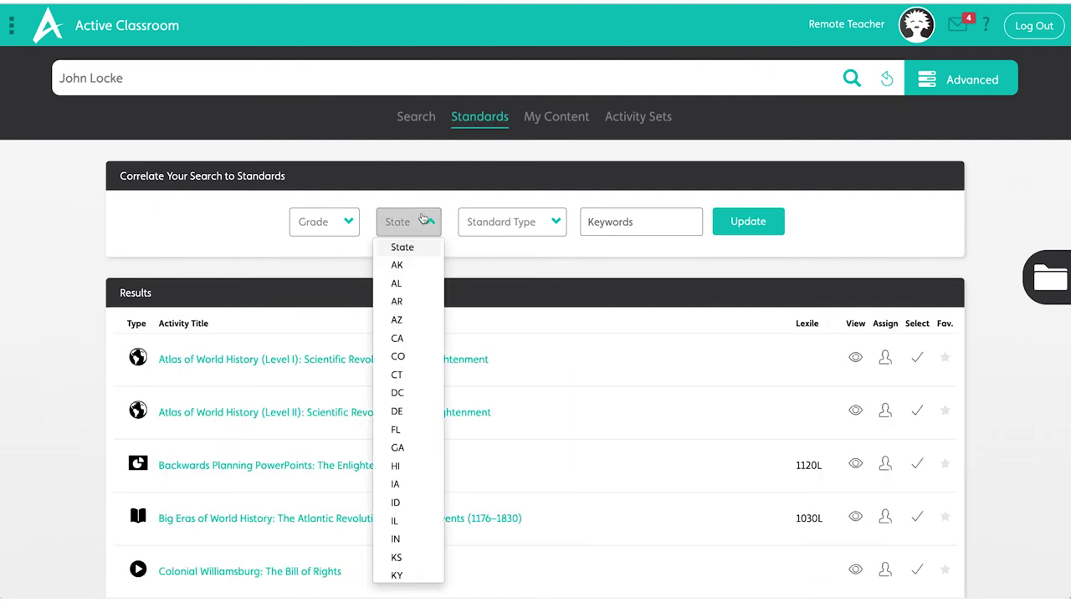
click(347, 222)
click(554, 220)
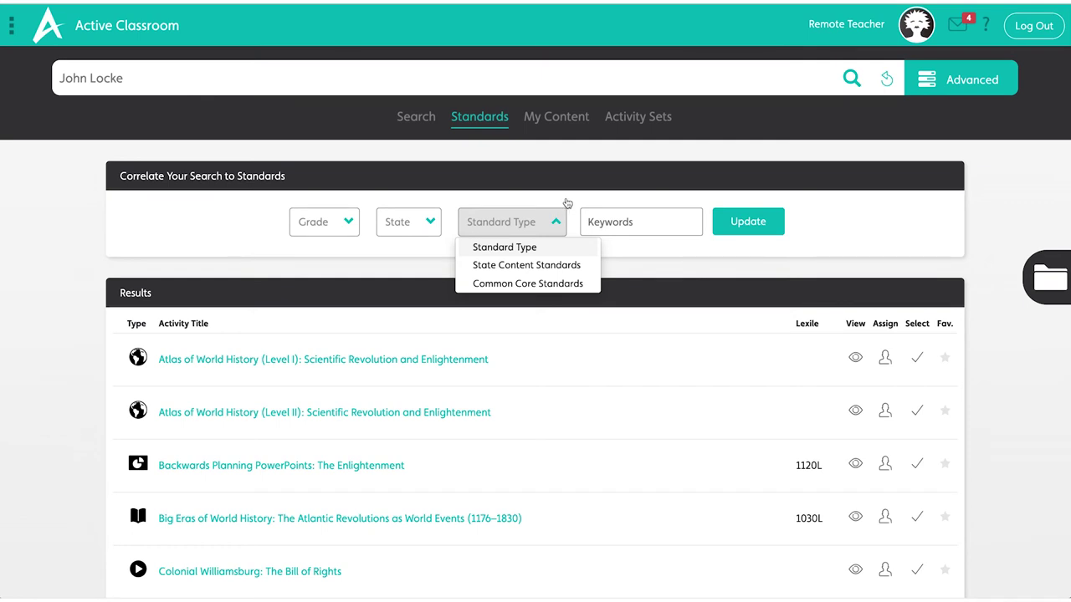
click(559, 219)
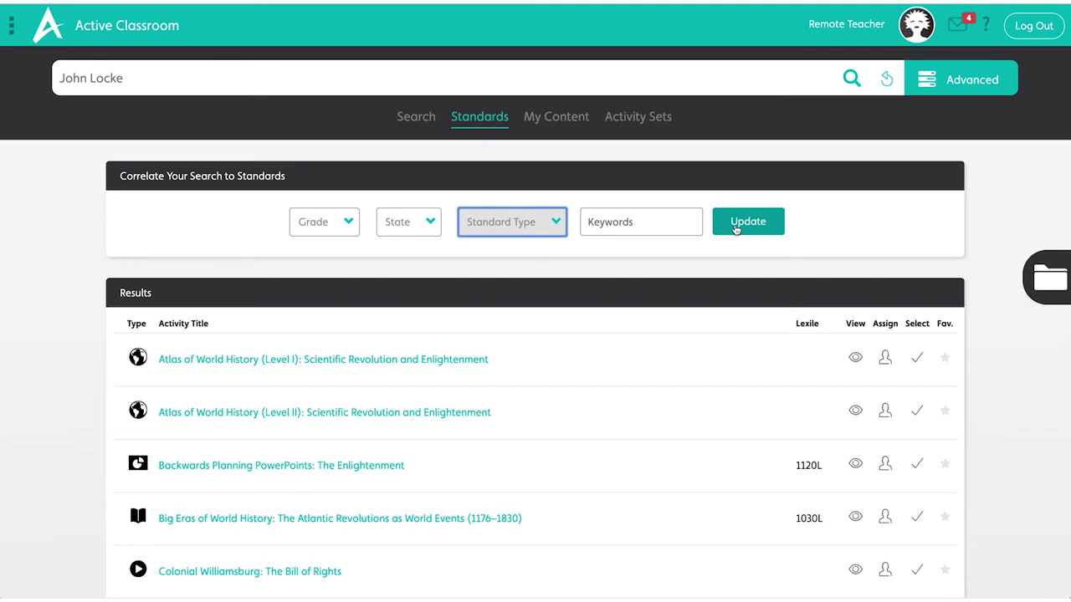
click(826, 227)
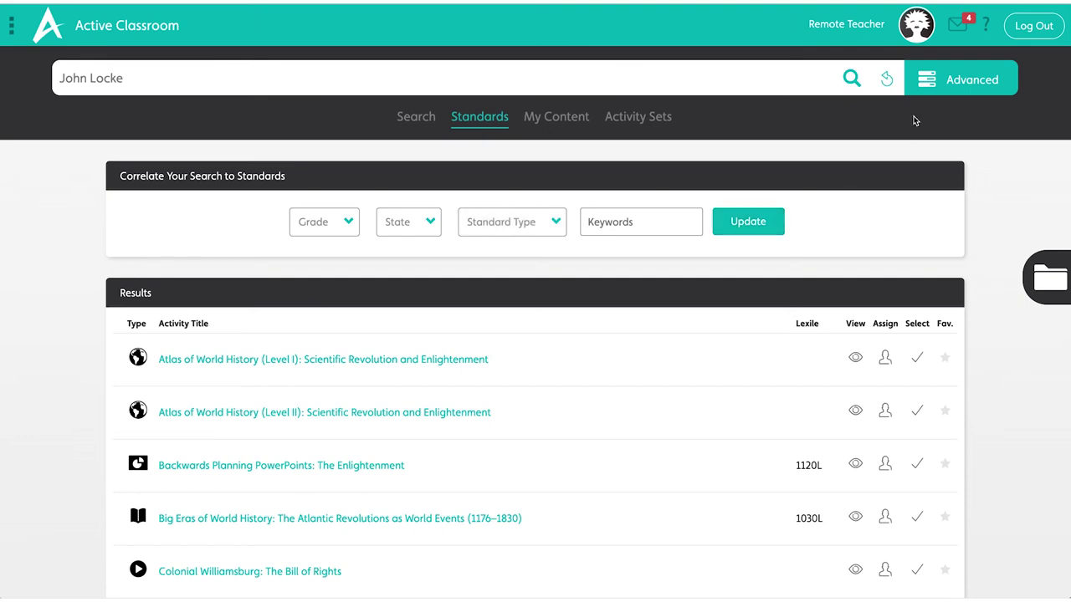
click(952, 79)
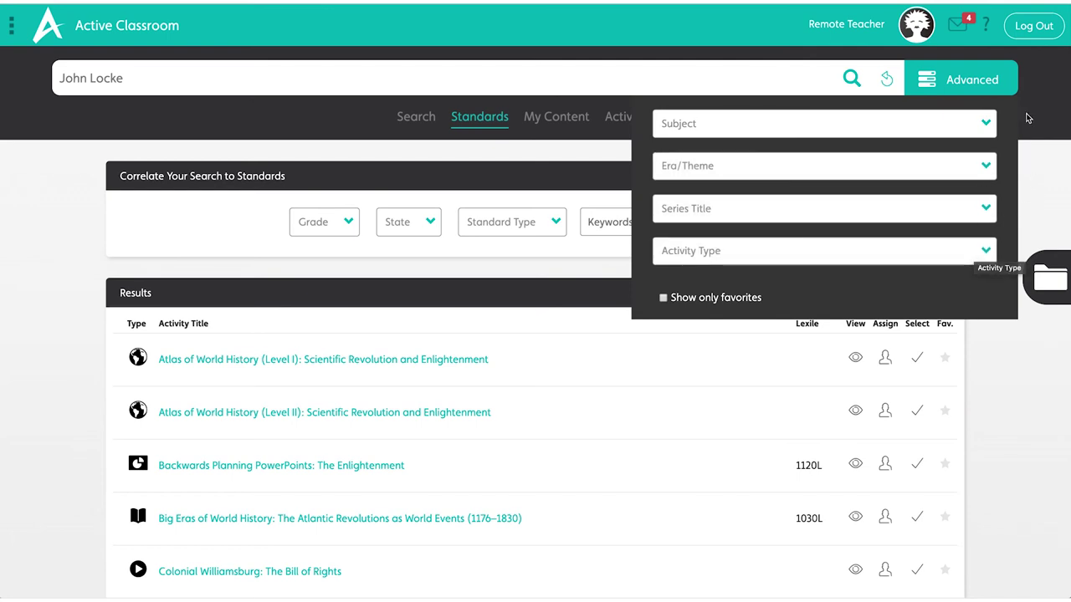
click(978, 80)
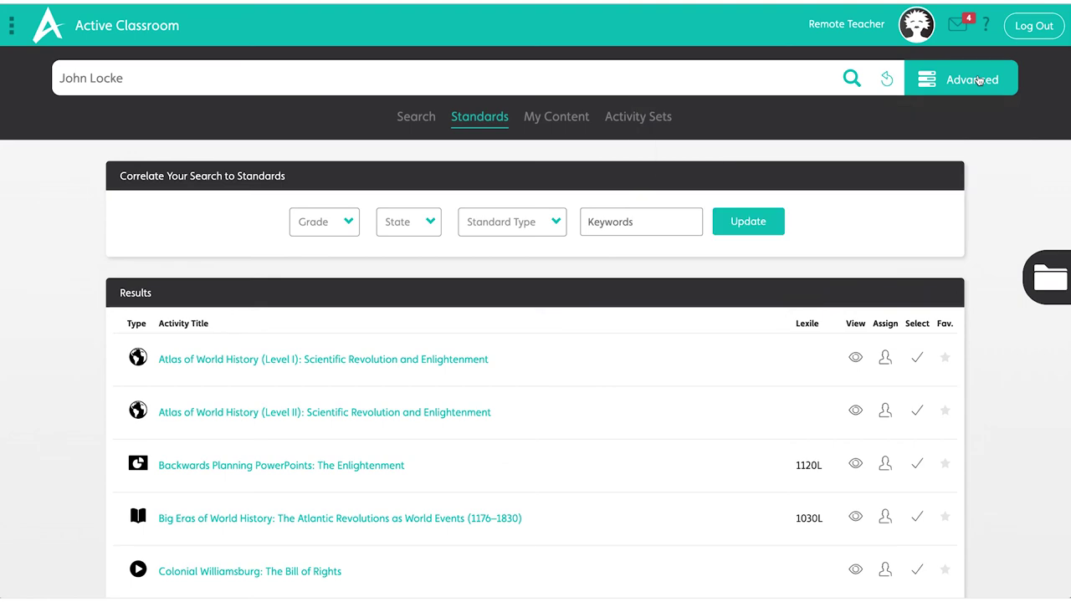
Step: Go to Assignments and Grades from the home page and view the assignment list and the gradebook
click(148, 31)
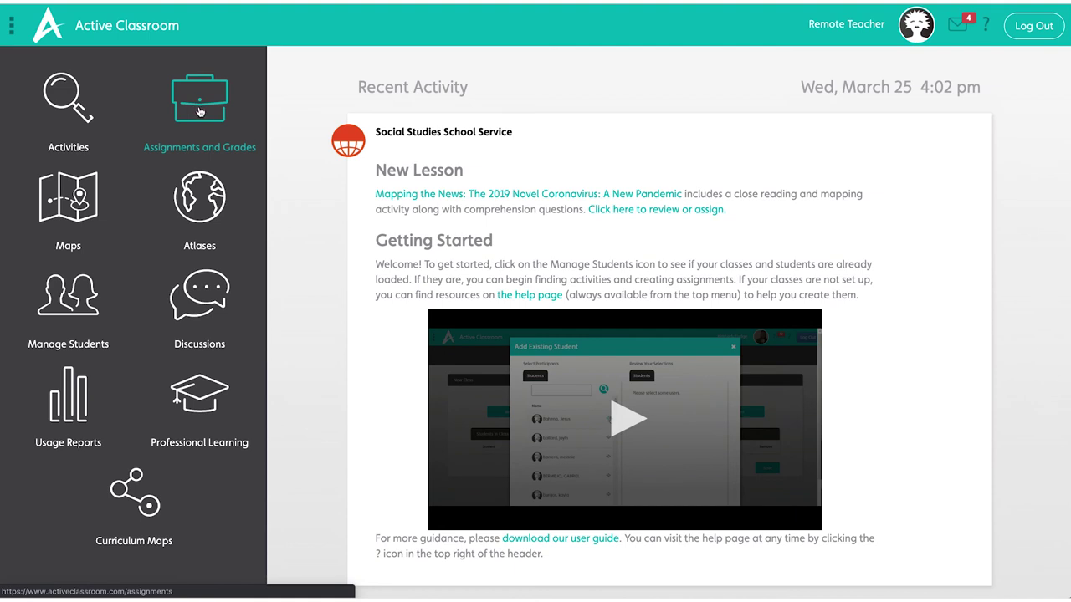
click(206, 114)
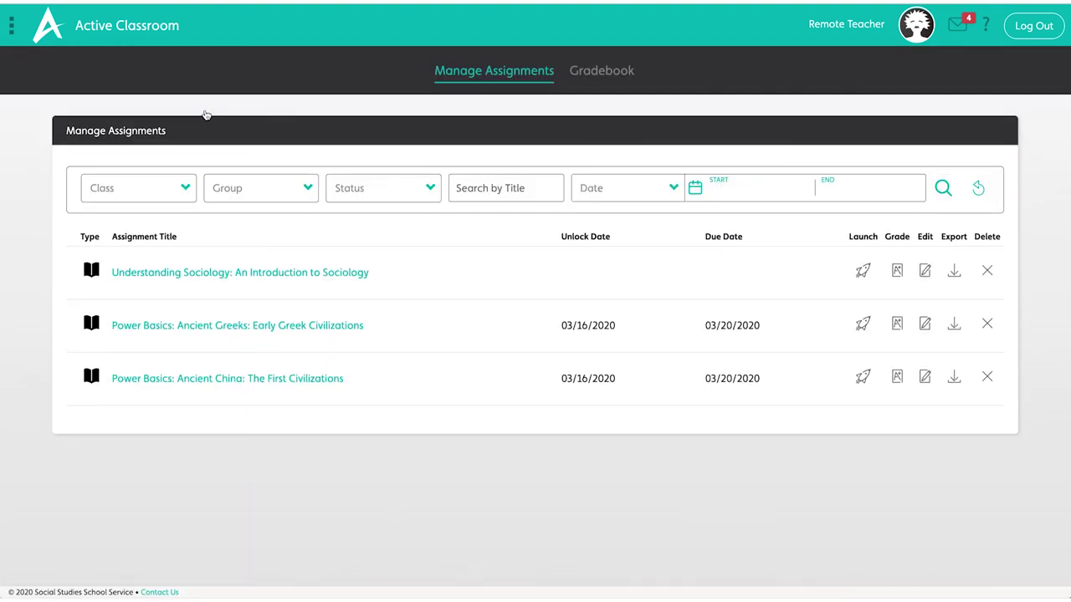
click(579, 80)
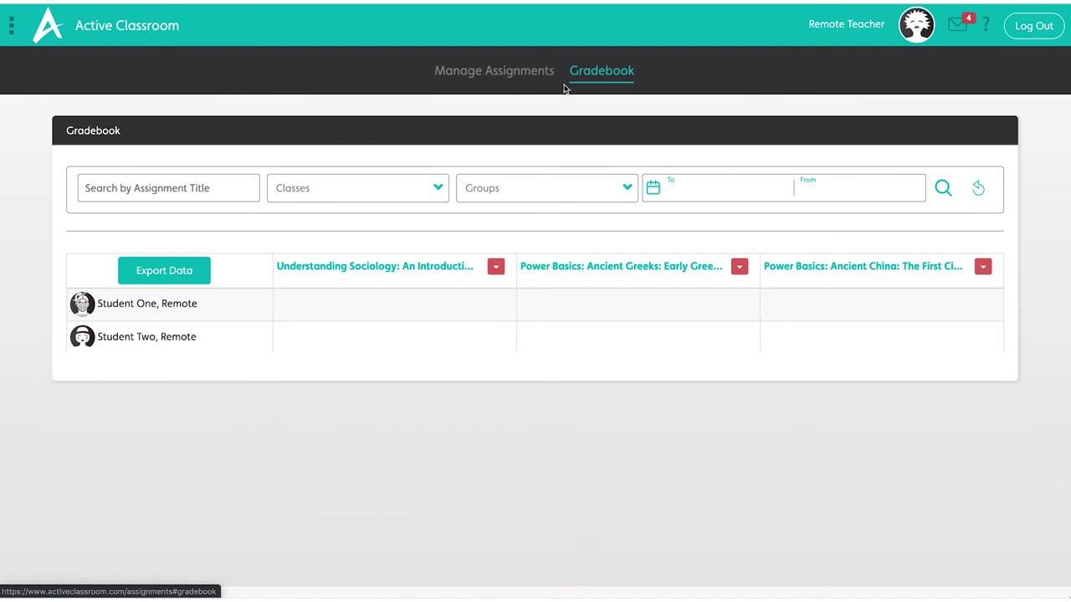
Step: View the assignment discussion forums from the home page, and return to the home page
click(162, 32)
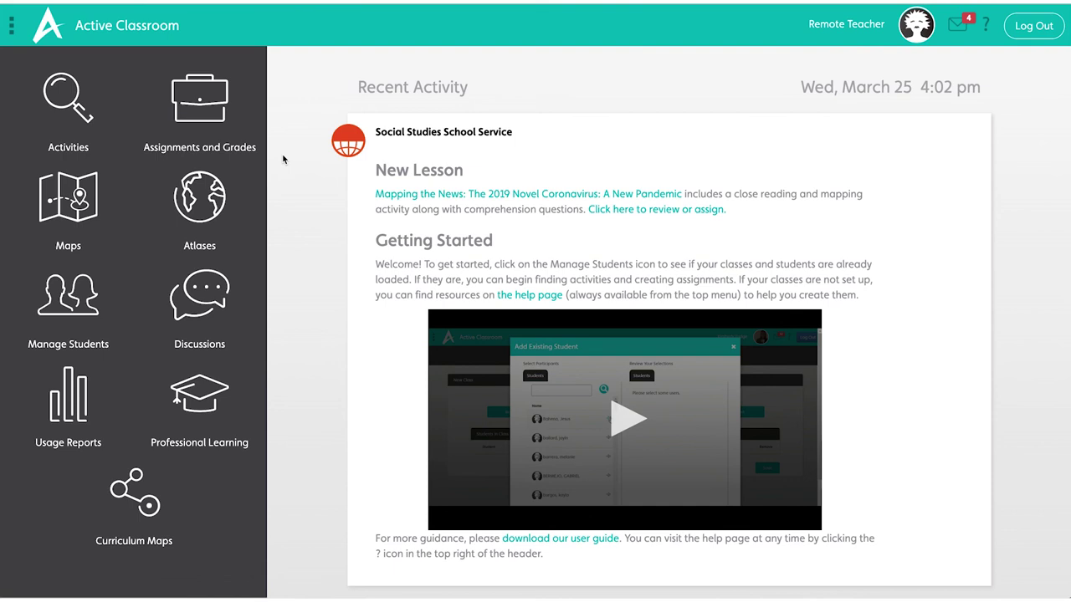
click(209, 292)
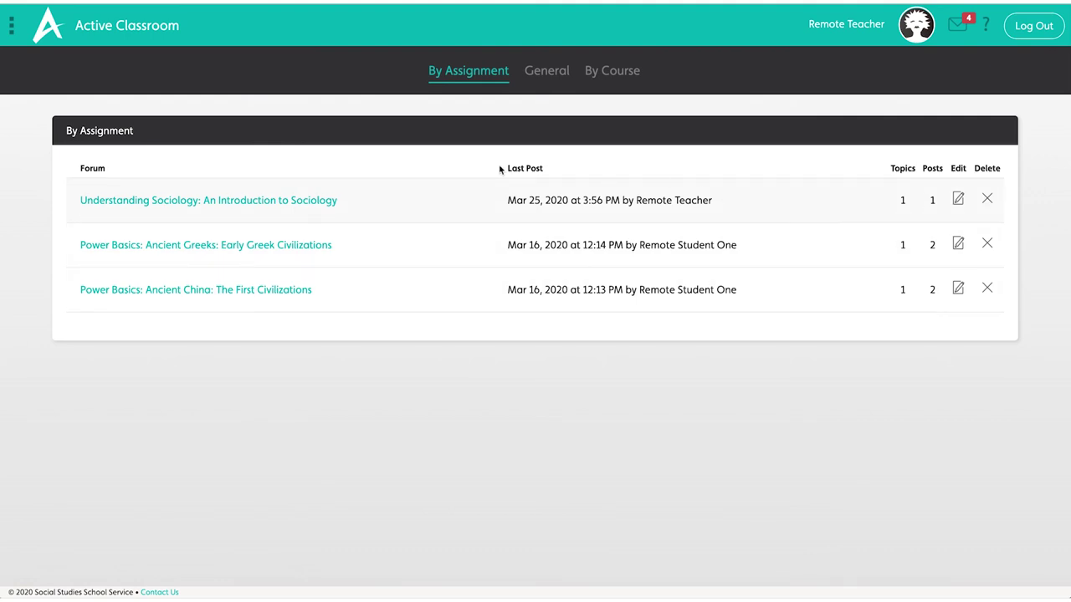
click(167, 28)
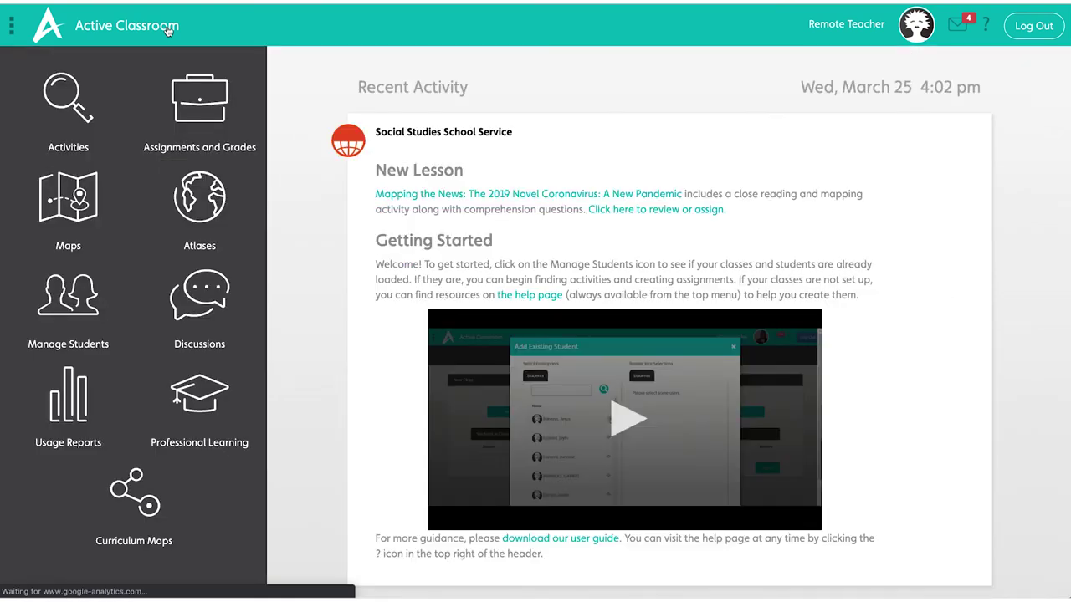